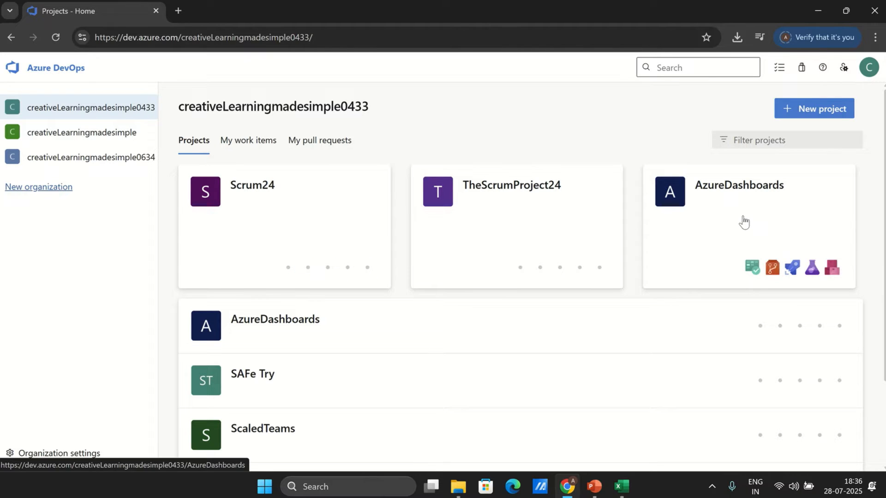
# Step: Open the work items list of the Scrum24 project and delete the epic titled "test"
pyautogui.click(262, 206)
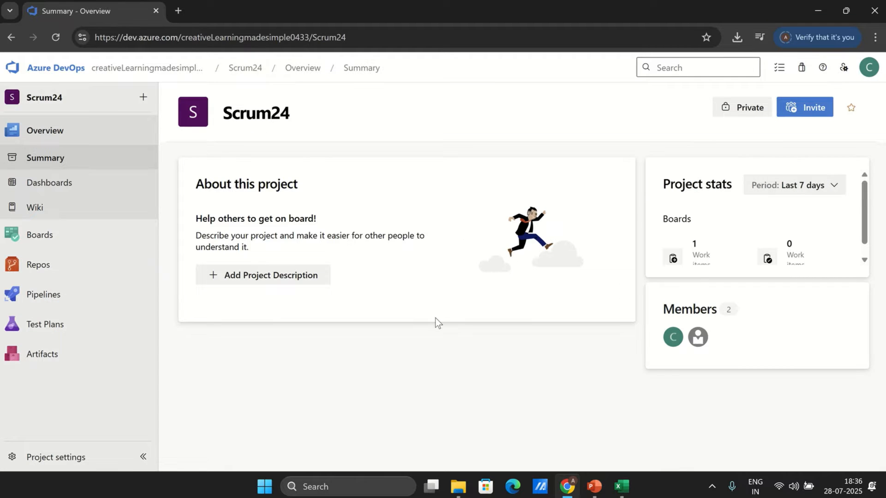
pyautogui.moveTo(48, 240)
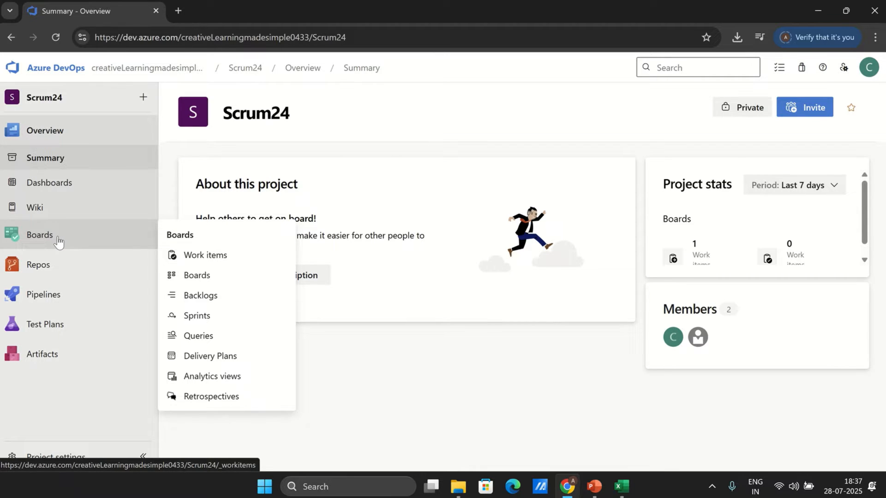
pyautogui.click(230, 258)
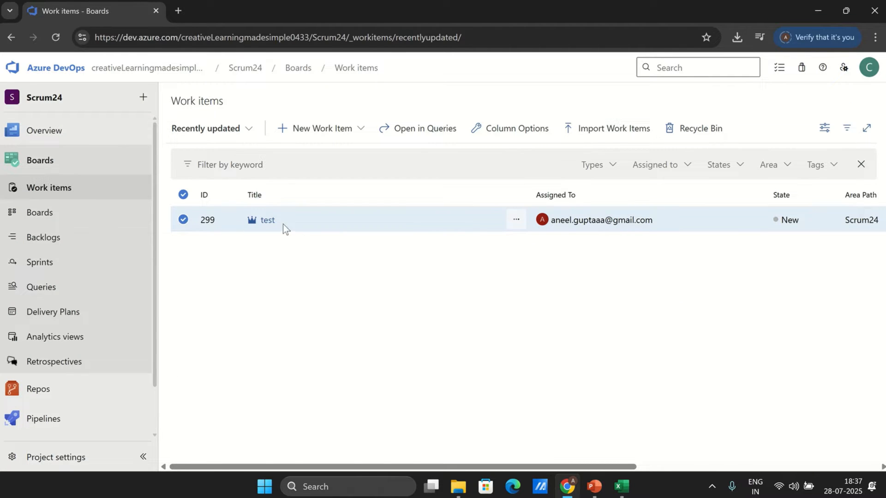
pyautogui.rightClick(319, 221)
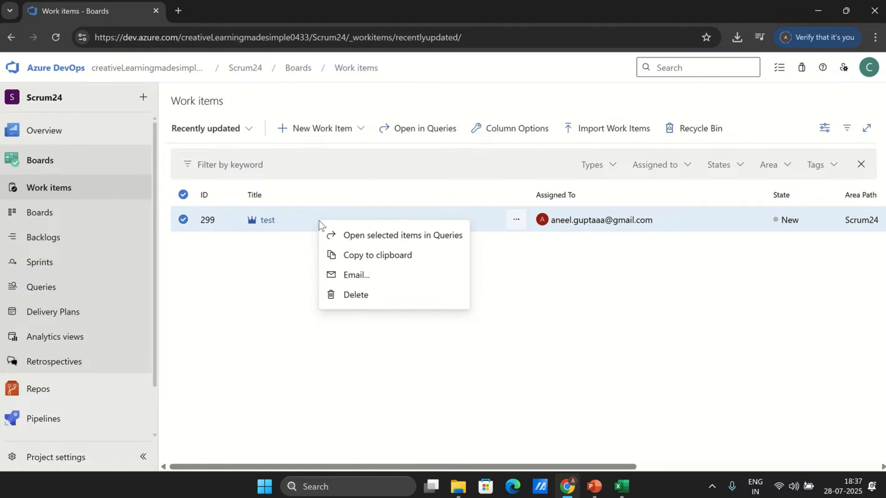
pyautogui.click(367, 297)
pyautogui.click(558, 309)
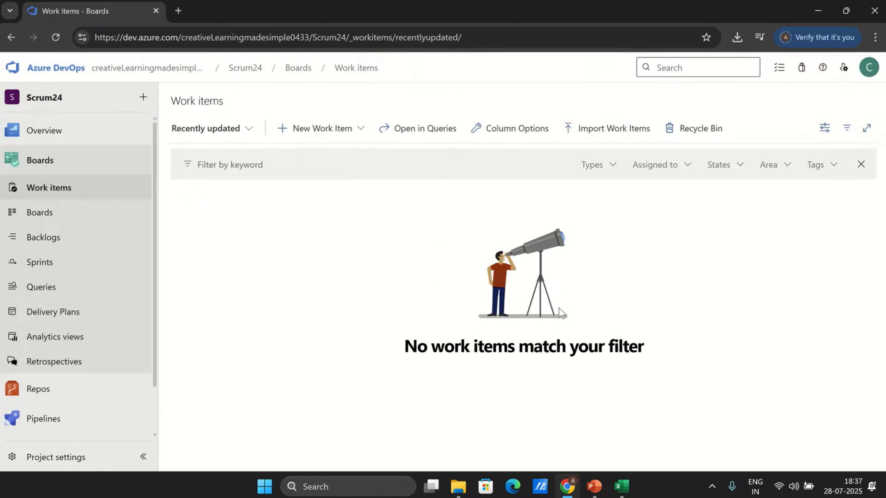
# Step: Review the Scrum24 project's backlog, board, work items list and queries pages
pyautogui.click(46, 237)
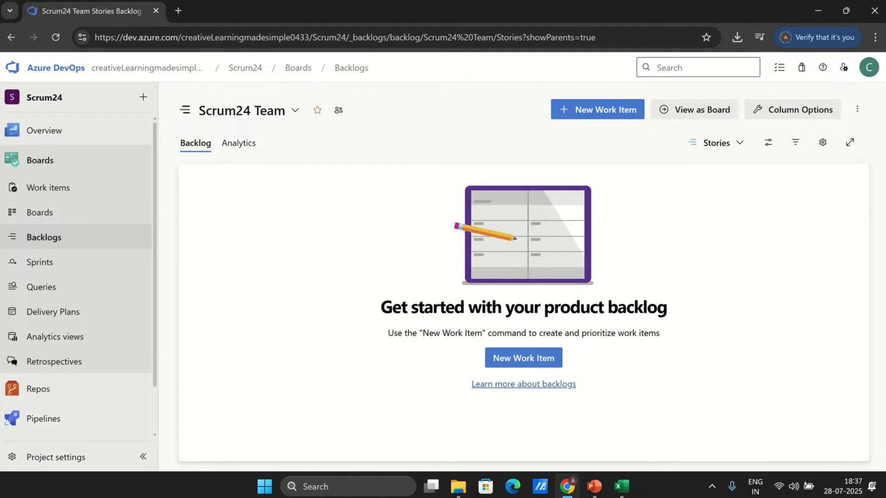
pyautogui.click(48, 213)
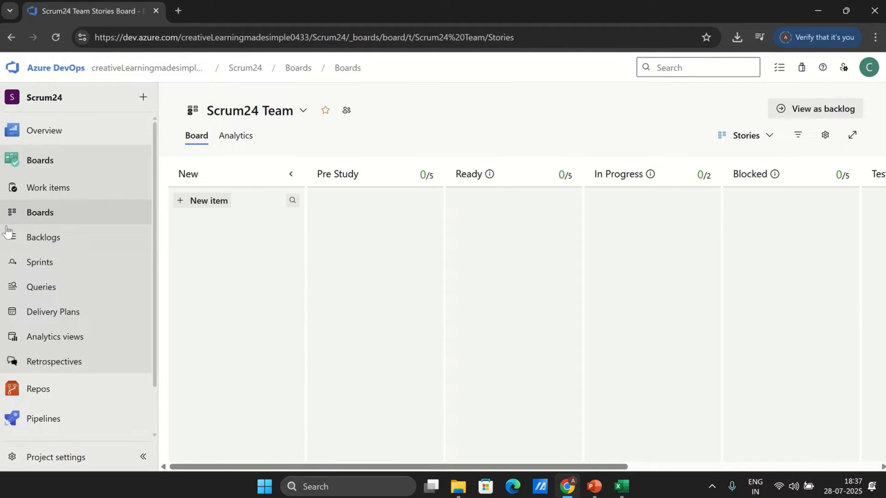
pyautogui.click(59, 188)
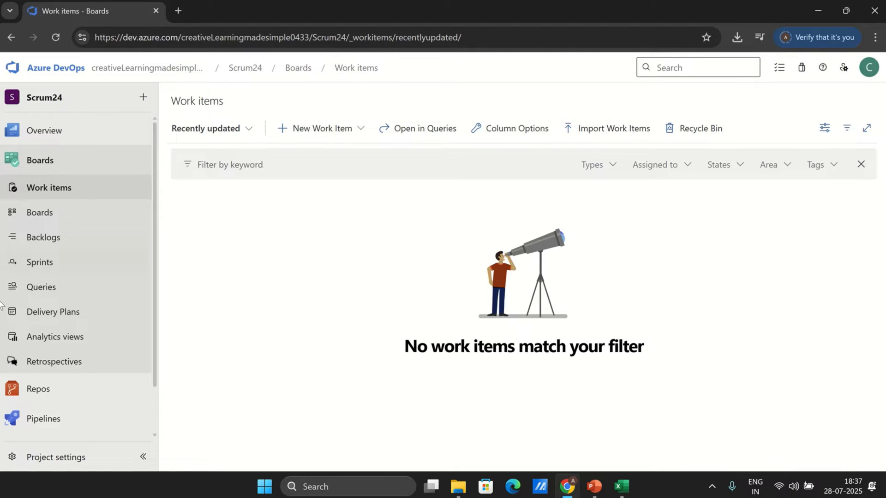
pyautogui.click(64, 289)
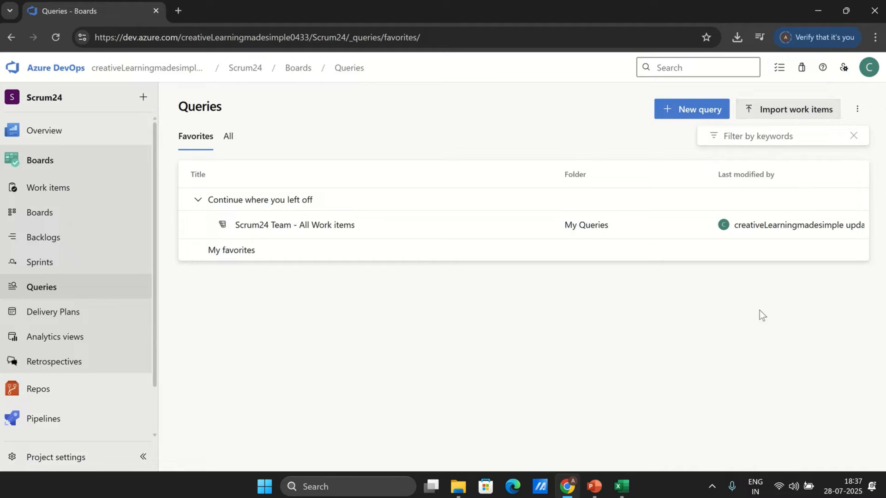
# Step: Switch to the Import Work items sheet in Excel and examine the Work Item Type and Title 1 to Title 4 columns
pyautogui.click(624, 488)
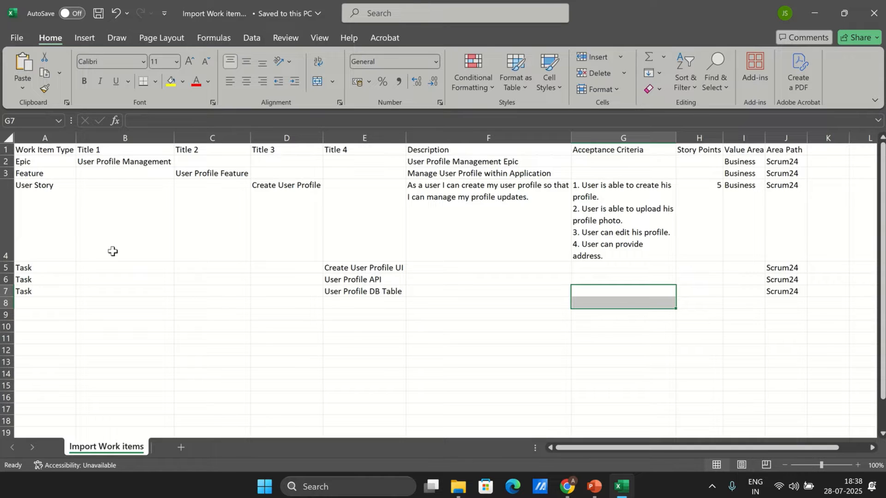
pyautogui.click(64, 150)
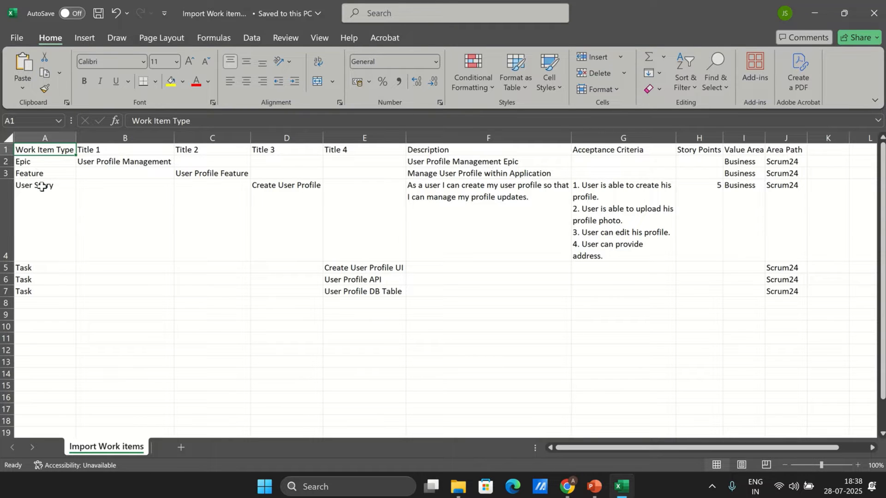
pyautogui.click(102, 152)
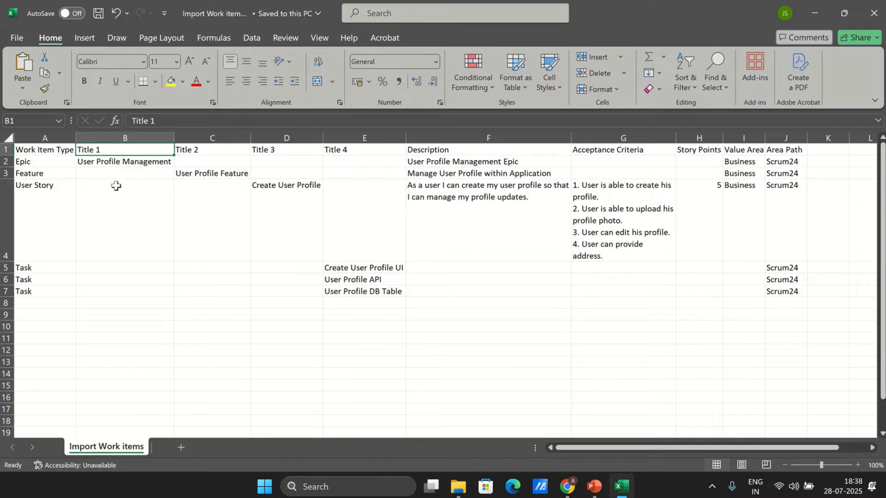
pyautogui.click(47, 161)
pyautogui.click(208, 149)
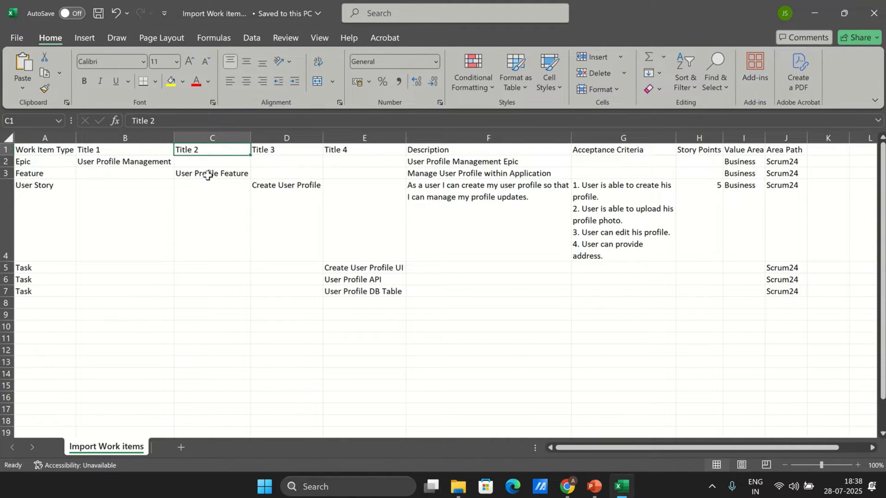
pyautogui.click(208, 175)
pyautogui.click(291, 150)
pyautogui.click(288, 192)
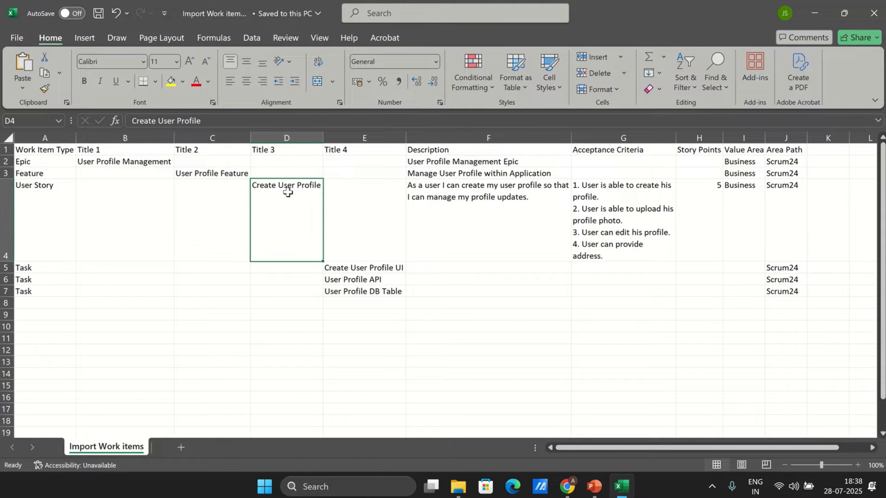
pyautogui.click(367, 150)
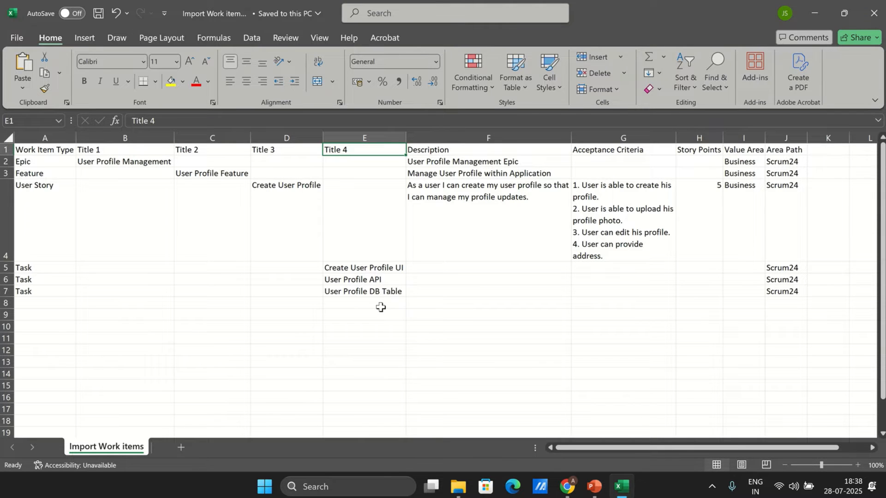
# Step: Examine how the epic, feature, user story and task titles are nested across the sheet's title columns
pyautogui.click(207, 173)
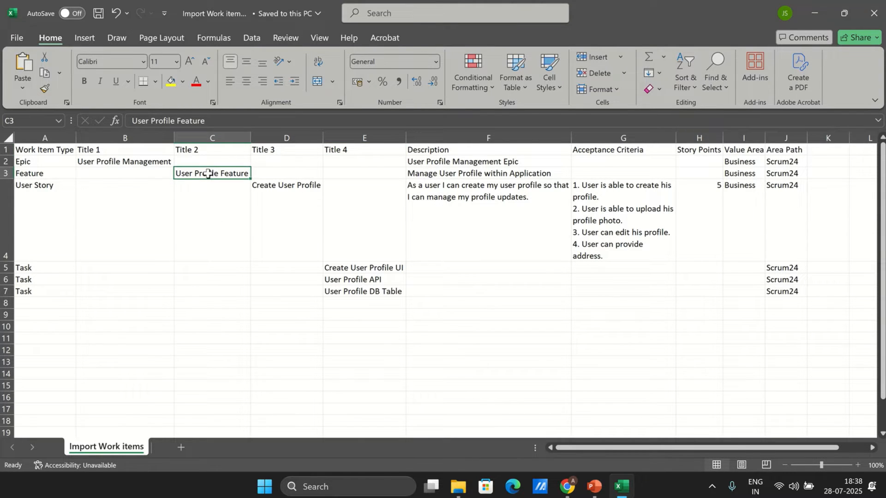
pyautogui.click(144, 162)
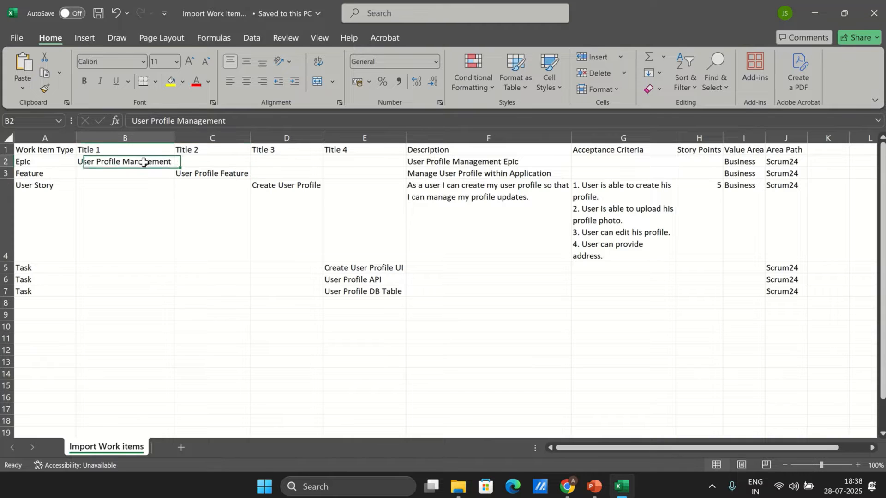
pyautogui.click(284, 199)
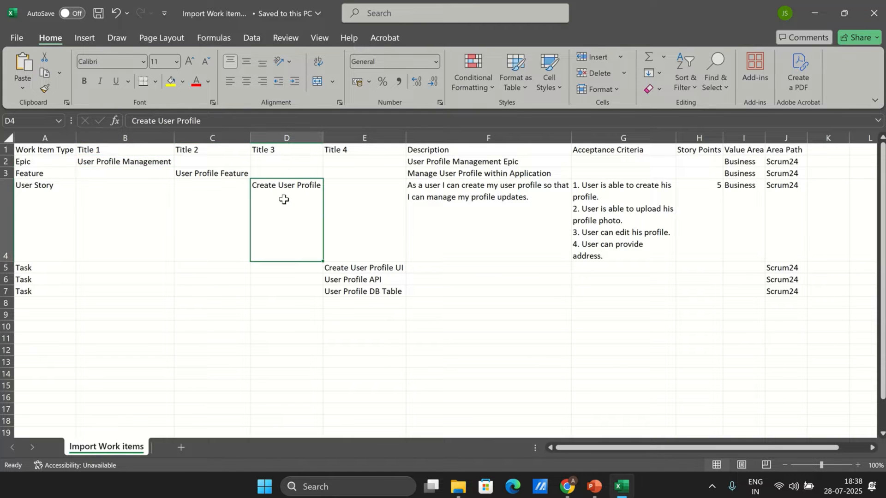
pyautogui.click(224, 174)
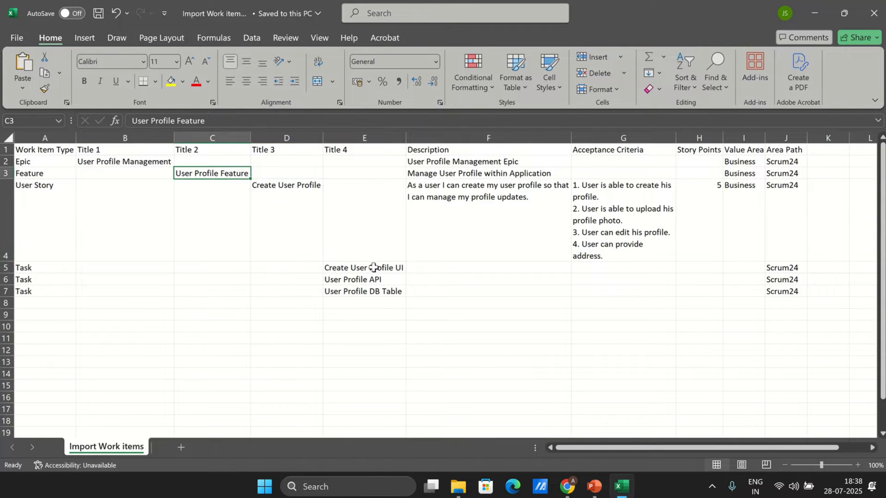
pyautogui.moveTo(374, 267); pyautogui.dragTo(375, 289)
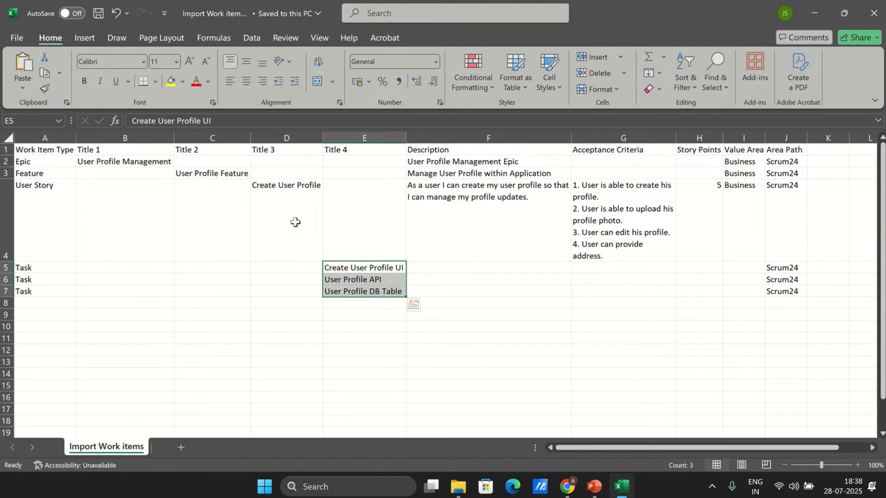
pyautogui.click(286, 190)
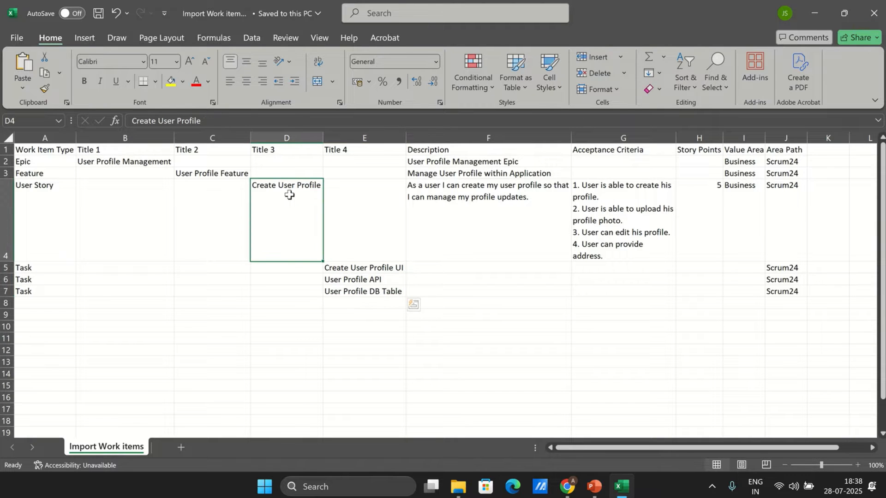
# Step: Examine the Description entries, the Acceptance Criteria column and the user story's Story Points in the sheet
pyautogui.click(462, 152)
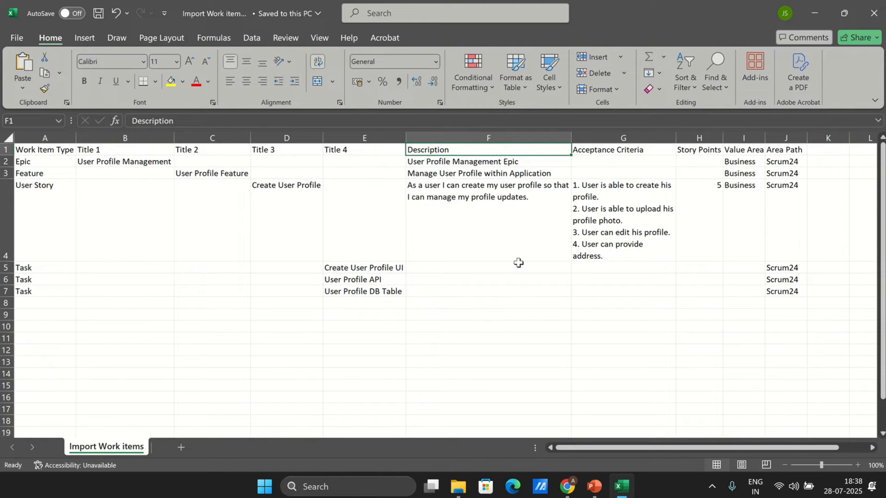
pyautogui.click(497, 163)
pyautogui.click(499, 175)
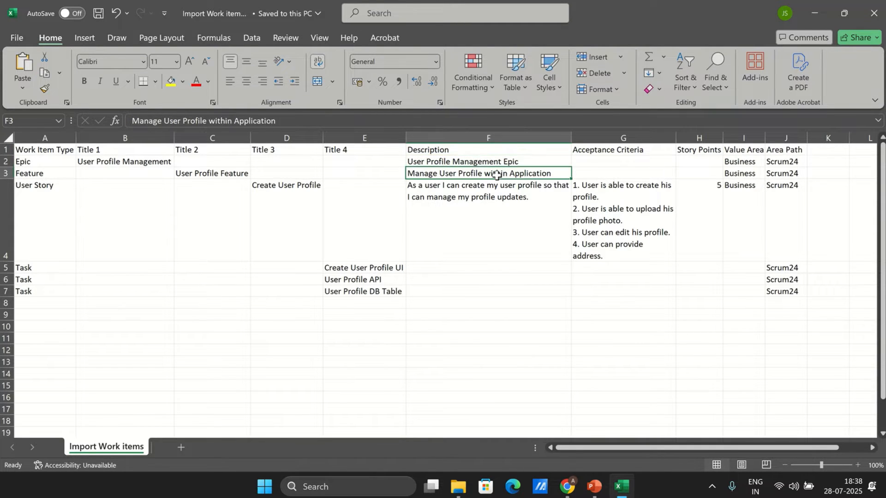
pyautogui.click(500, 205)
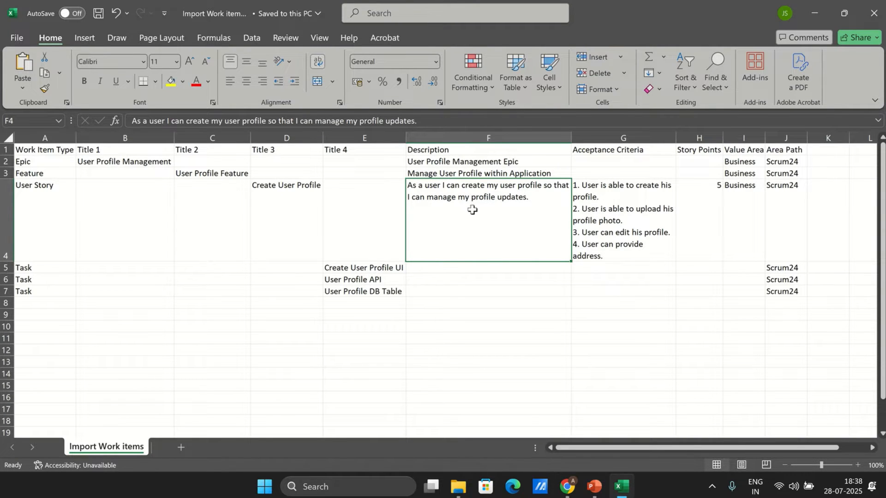
pyautogui.click(628, 152)
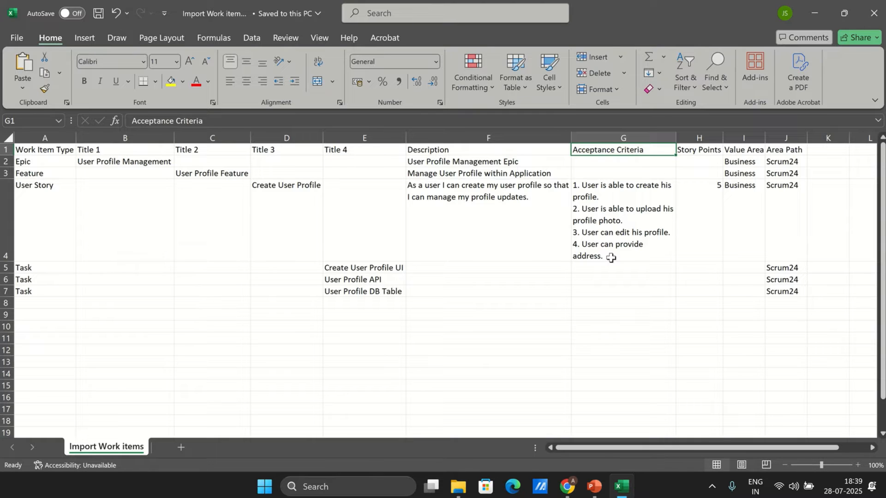
pyautogui.click(711, 188)
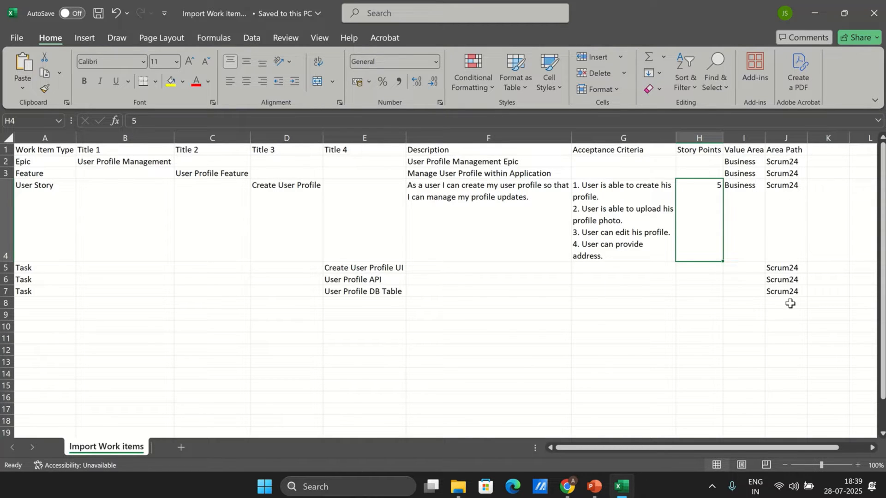
# Step: Switch back to Azure DevOps and import the file Import Work items.csv from Downloads into the Scrum24 project
pyautogui.click(567, 486)
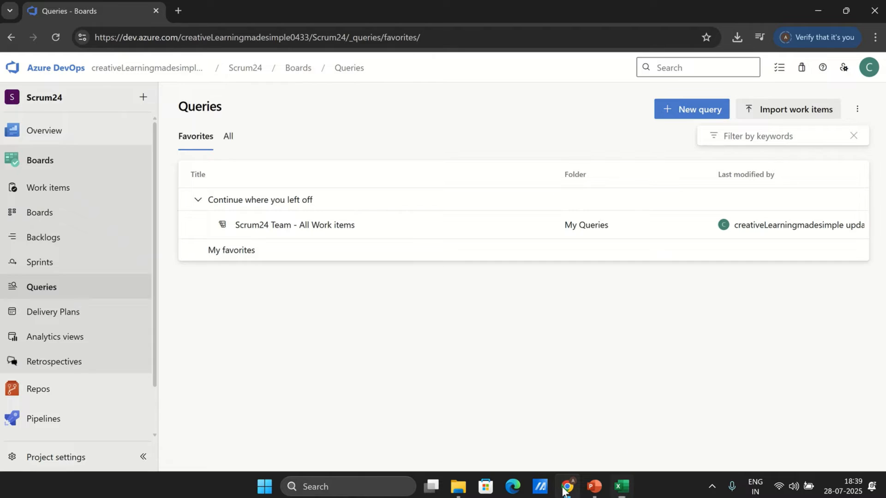
pyautogui.click(69, 189)
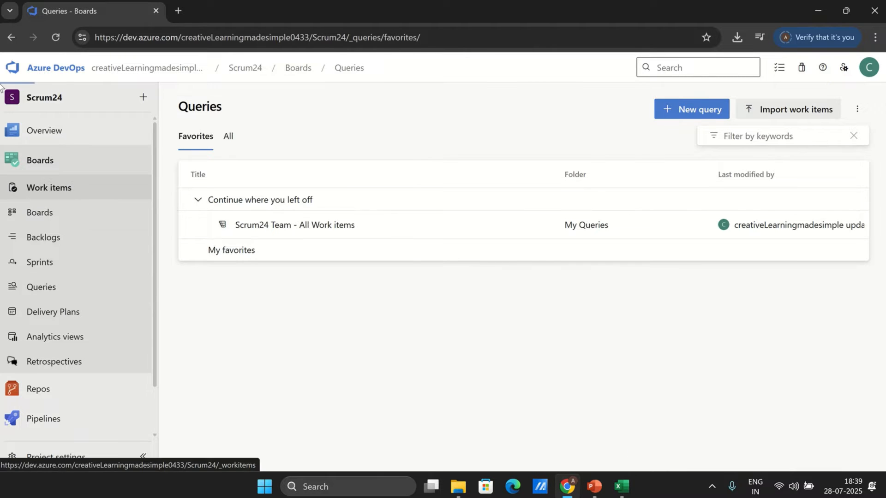
pyautogui.click(613, 128)
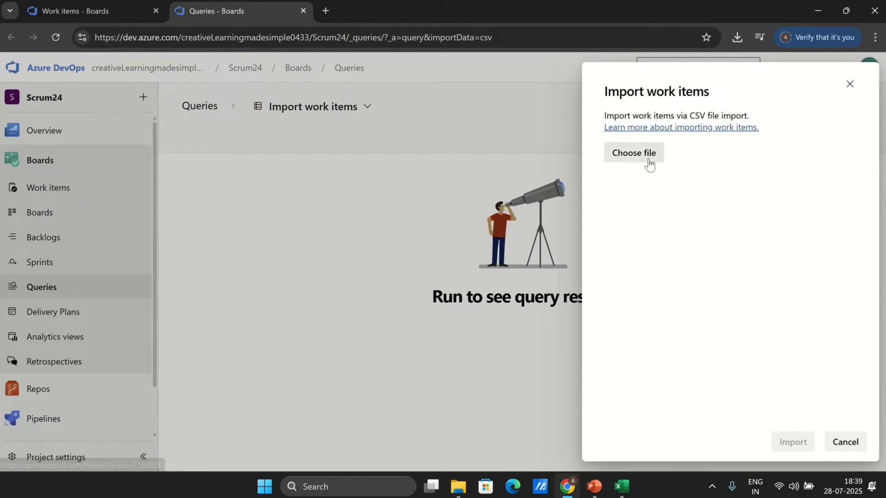
pyautogui.click(644, 154)
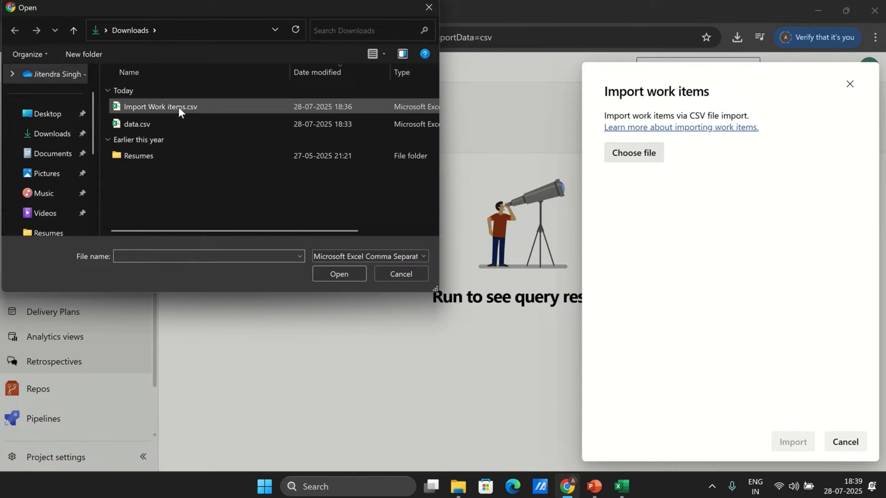
pyautogui.doubleClick(179, 107)
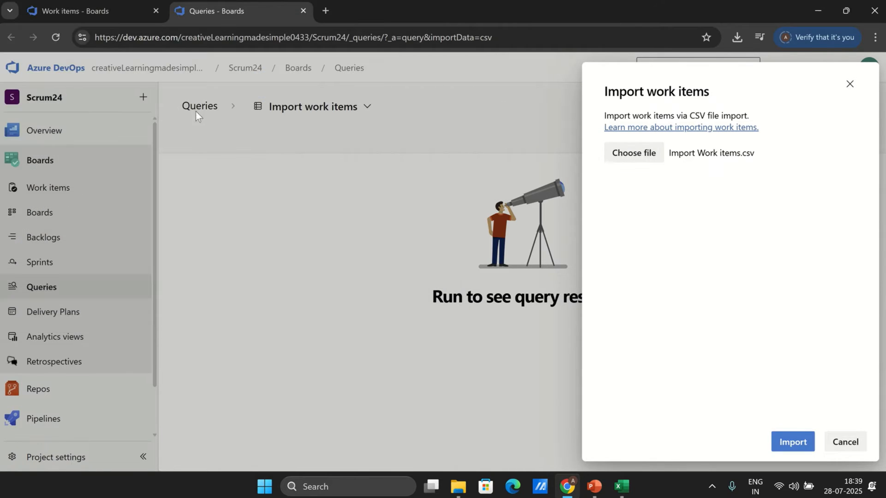
pyautogui.click(791, 442)
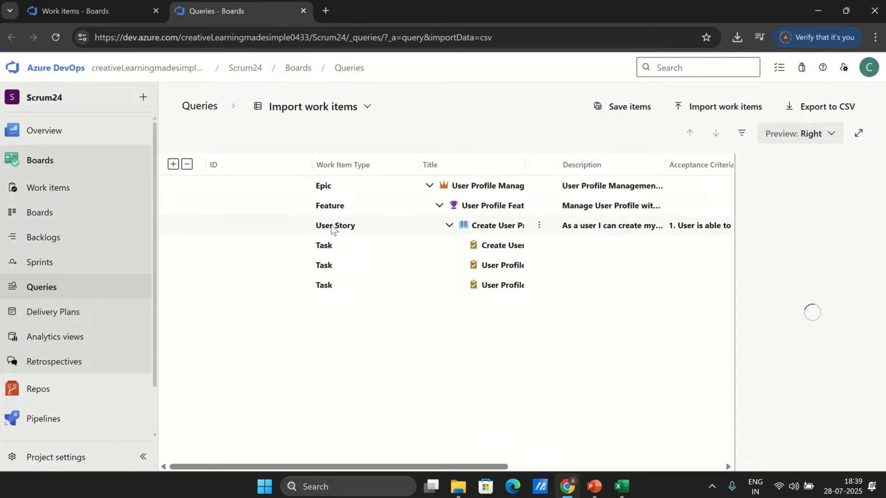
# Step: Check the imported items against the Excel sheet and save them as work items in Azure DevOps
pyautogui.click(622, 486)
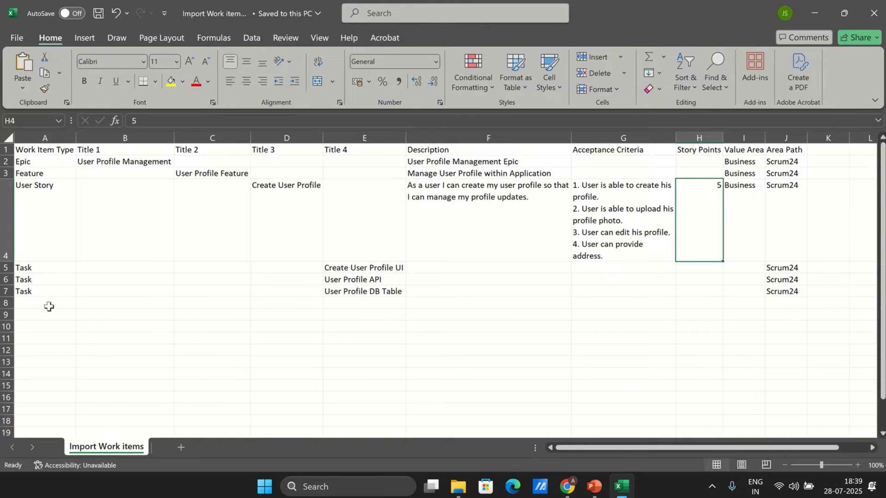
pyautogui.click(567, 487)
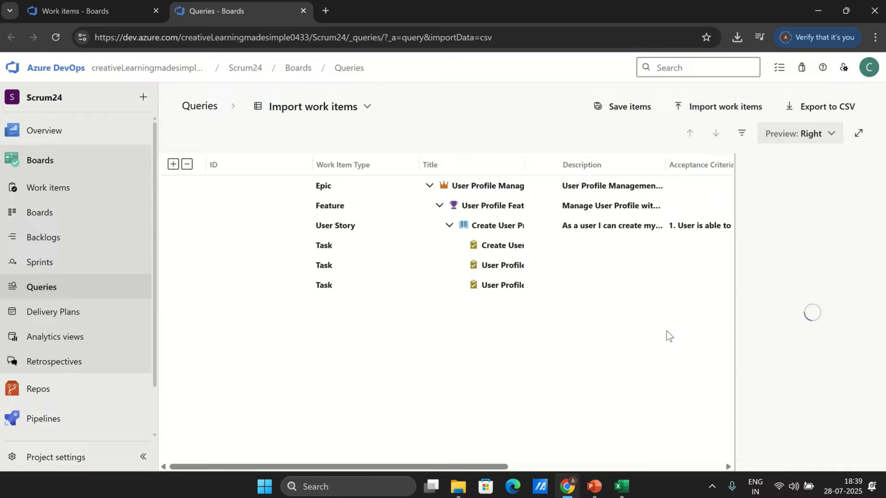
pyautogui.click(634, 108)
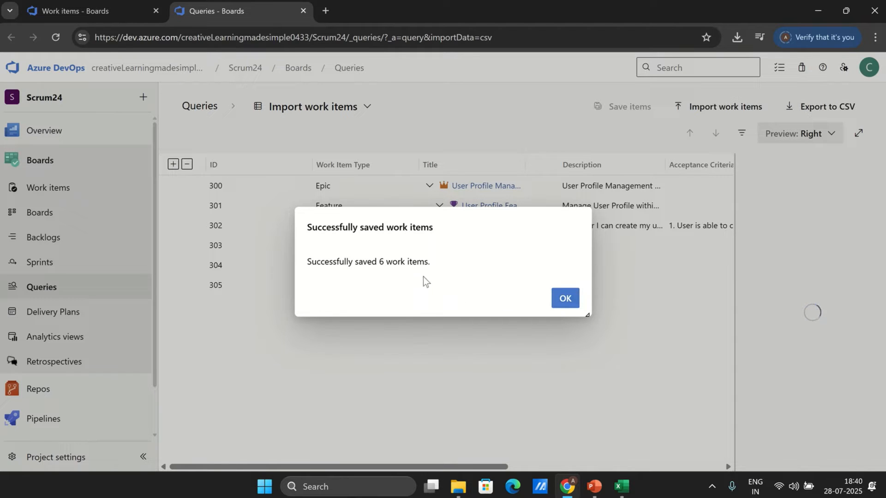
# Step: Check the imported items in the work items list, and expand the epic, feature and user story down to the tasks in the team backlog
pyautogui.click(569, 301)
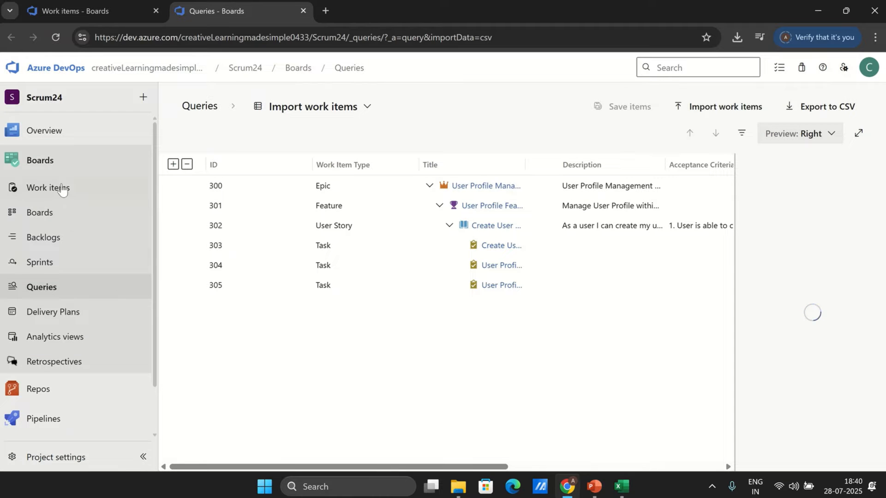
pyautogui.click(57, 193)
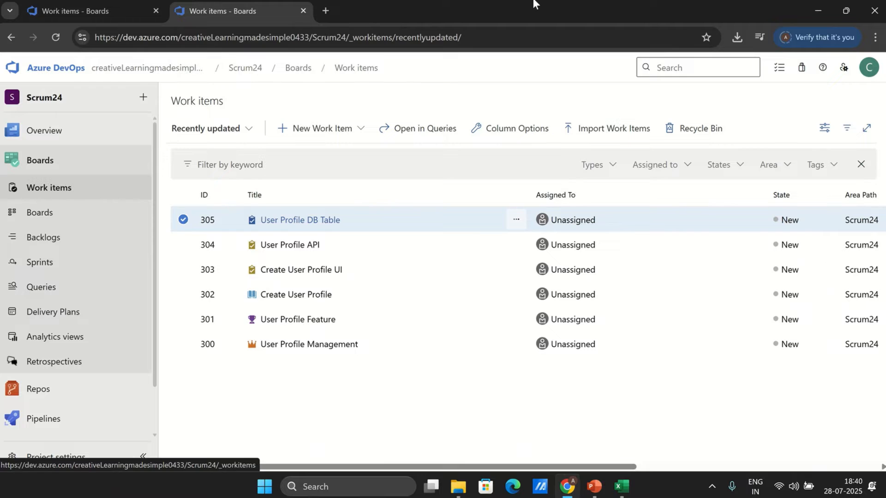
pyautogui.click(60, 239)
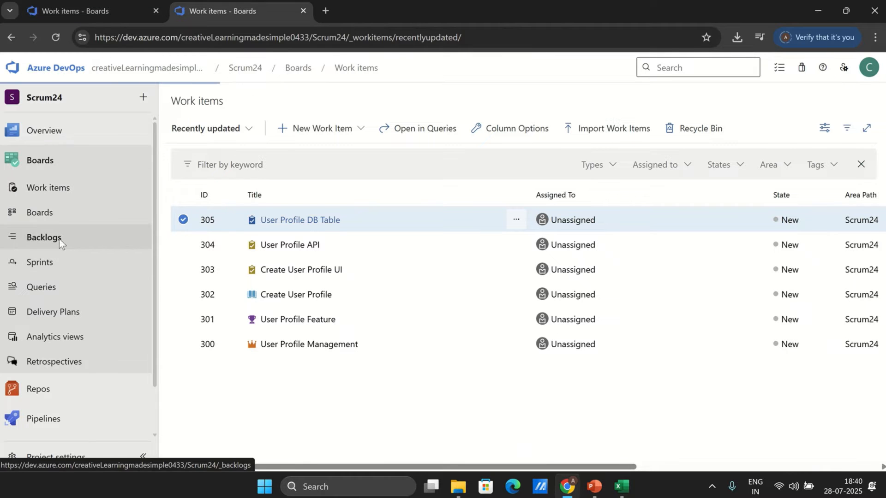
pyautogui.click(428, 200)
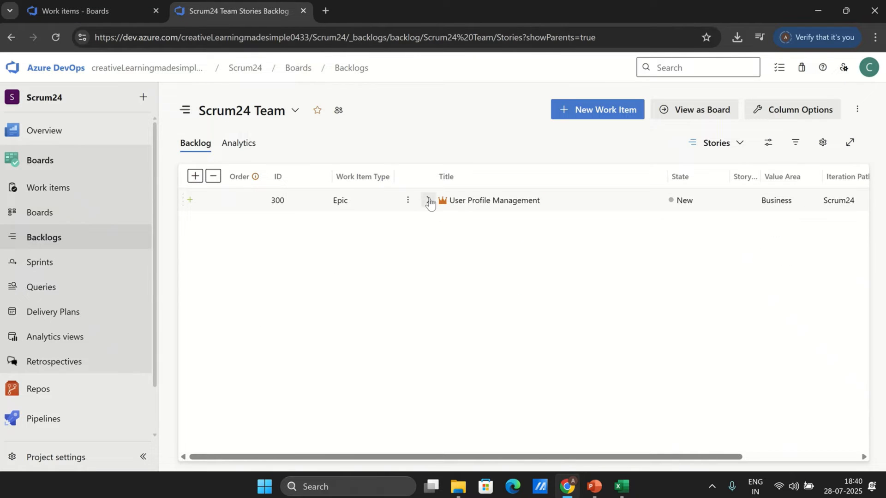
pyautogui.click(428, 200)
pyautogui.click(439, 223)
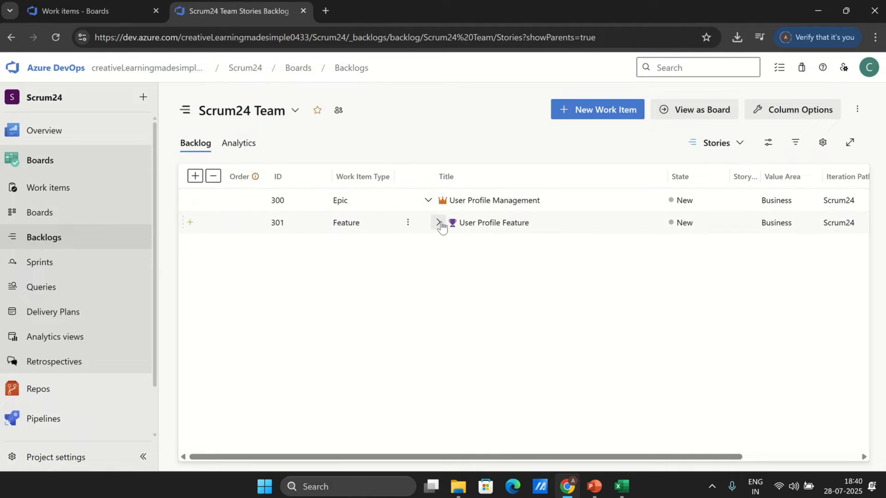
pyautogui.click(439, 223)
pyautogui.click(448, 245)
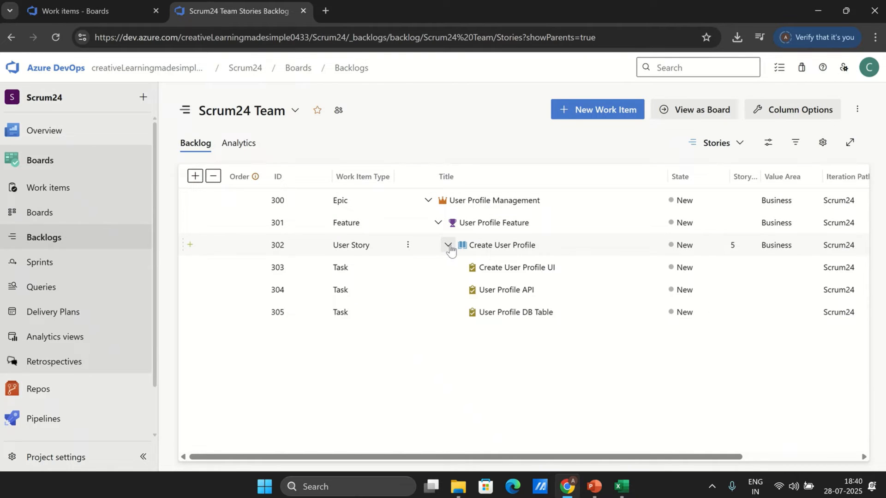
pyautogui.click(448, 245)
pyautogui.click(448, 245)
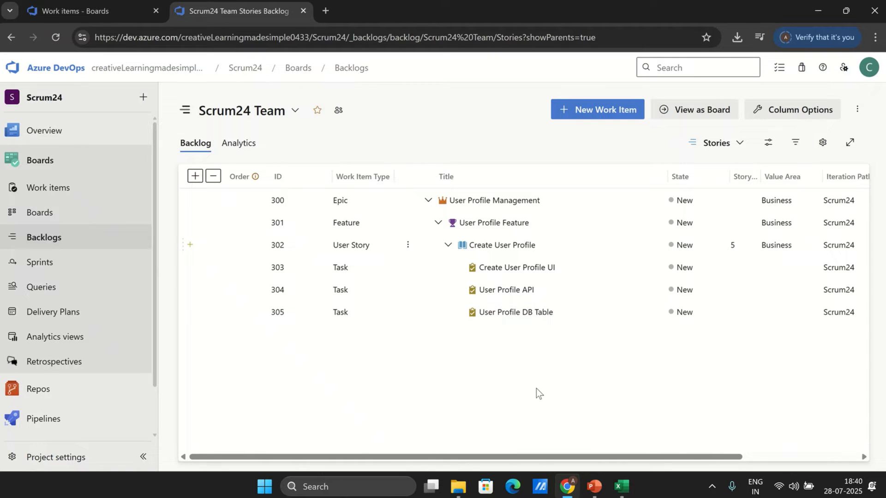
# Step: Review the Description and Acceptance Criteria of the Create User Profile user story from the work items list
pyautogui.click(55, 187)
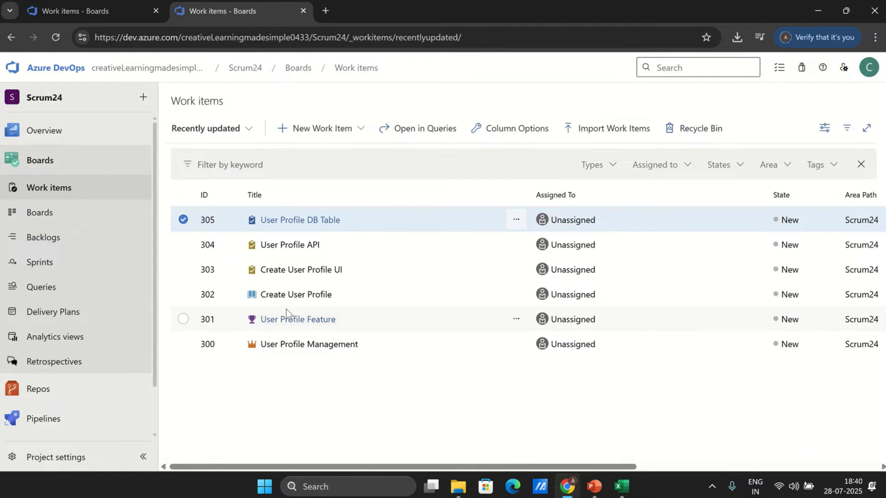
pyautogui.click(305, 296)
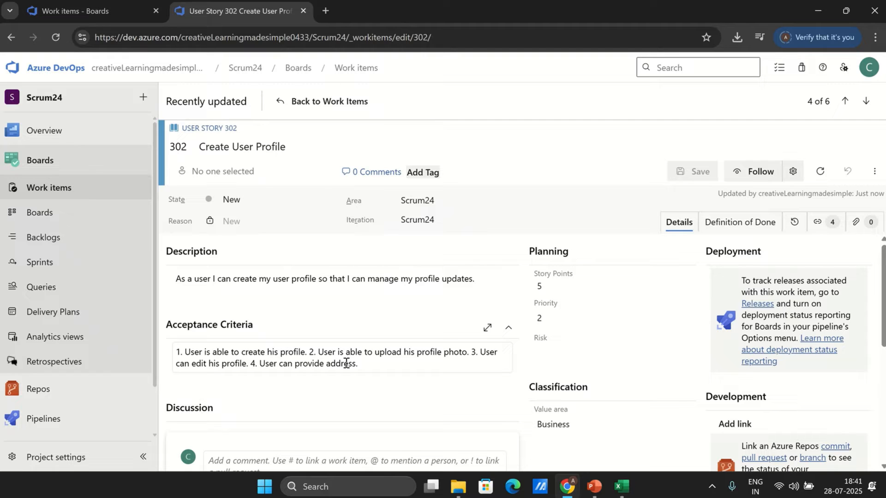
pyautogui.click(314, 102)
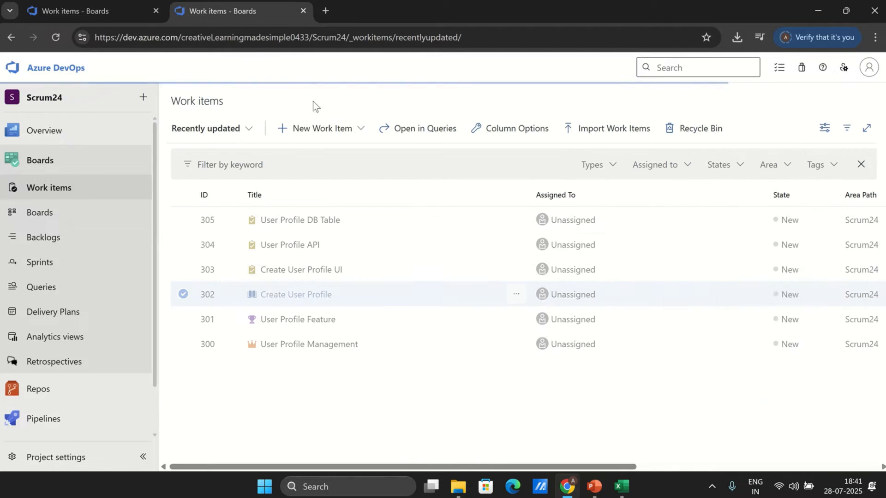
# Step: Switch to the Excel sheet and append <br> to the user story's first and second acceptance criteria
pyautogui.click(622, 486)
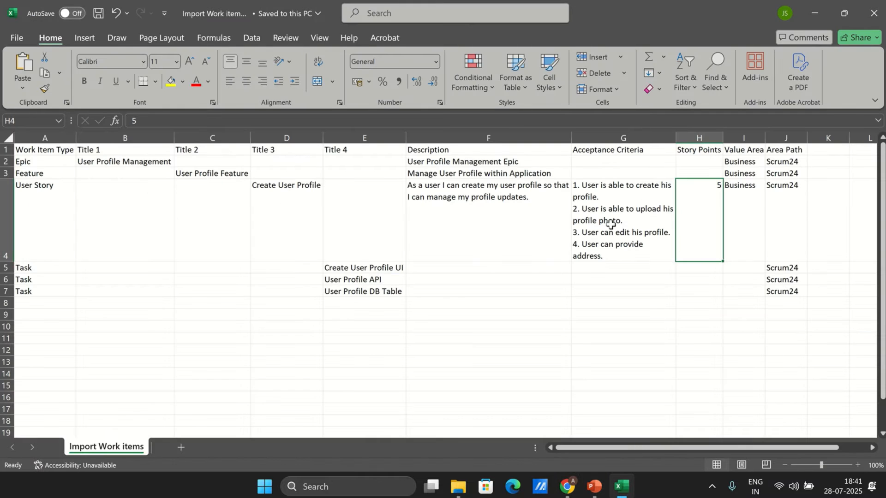
pyautogui.doubleClick(611, 195)
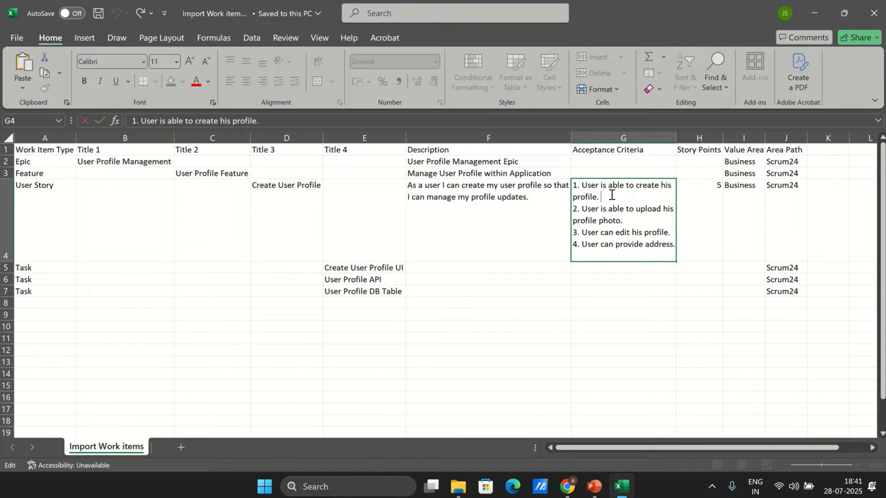
pyautogui.write('<br>')
pyautogui.moveTo(600, 197); pyautogui.dragTo(618, 197)
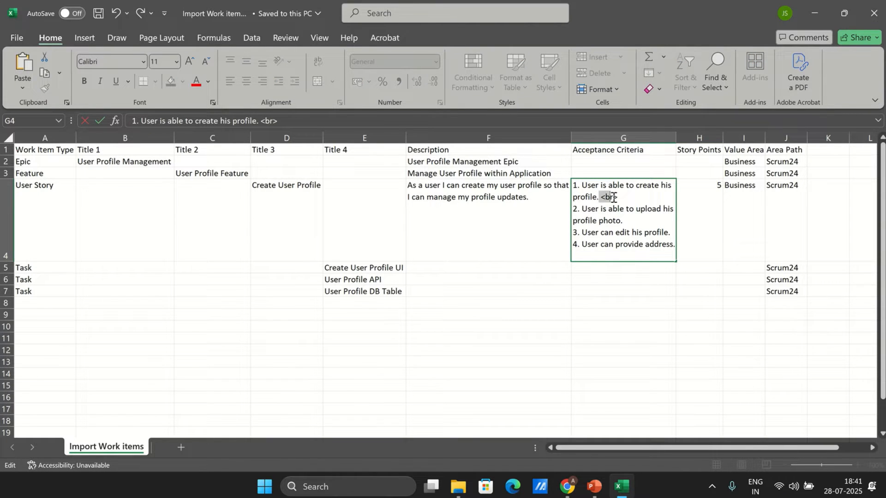
pyautogui.hotkey('ctrl', 'c')
pyautogui.click(626, 221)
pyautogui.hotkey('ctrl', 'v')
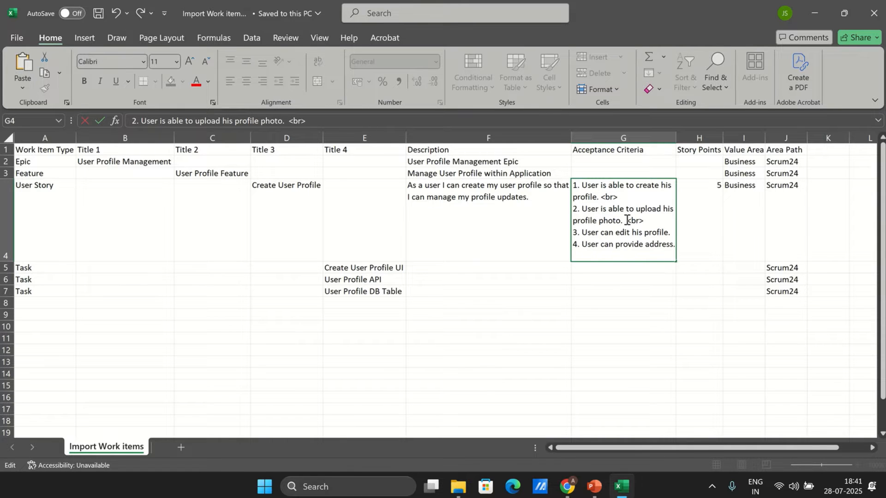
pyautogui.press('BackSpace')
# Step: Append <br> to the third and fourth acceptance criteria of the user story
pyautogui.click(669, 234)
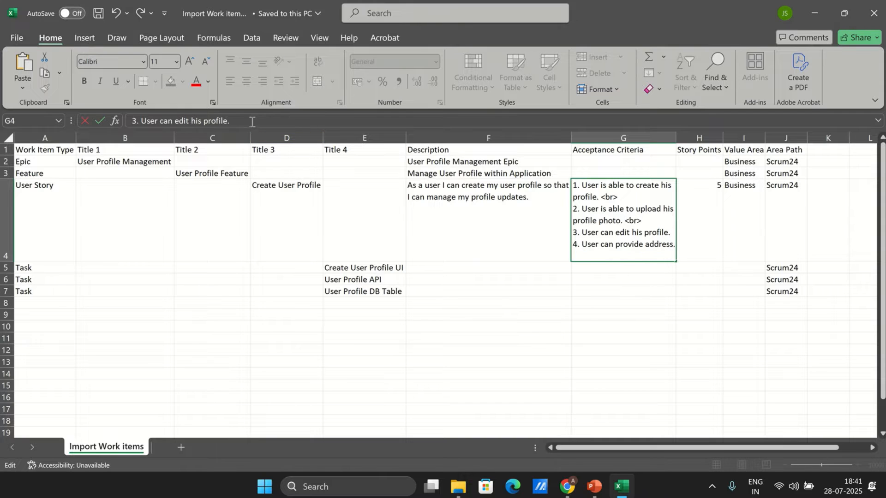
pyautogui.write('<br>')
pyautogui.press('Return')
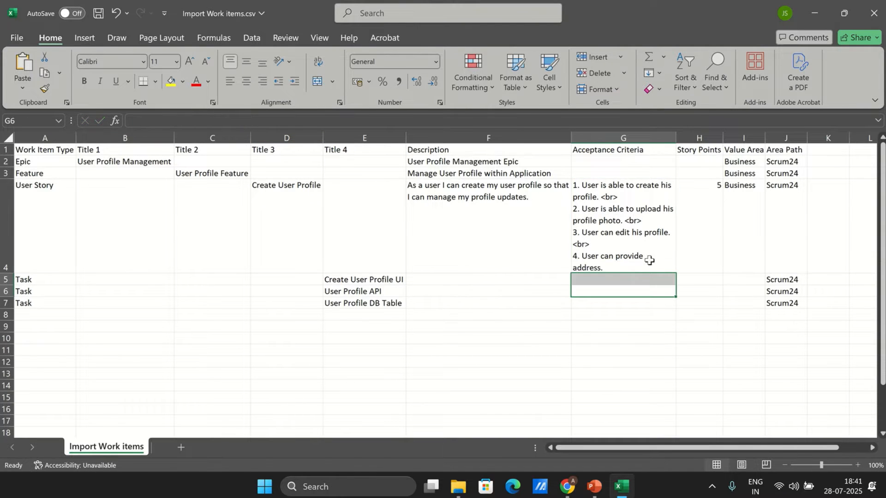
pyautogui.click(610, 267)
pyautogui.doubleClick(610, 267)
pyautogui.write('<br>')
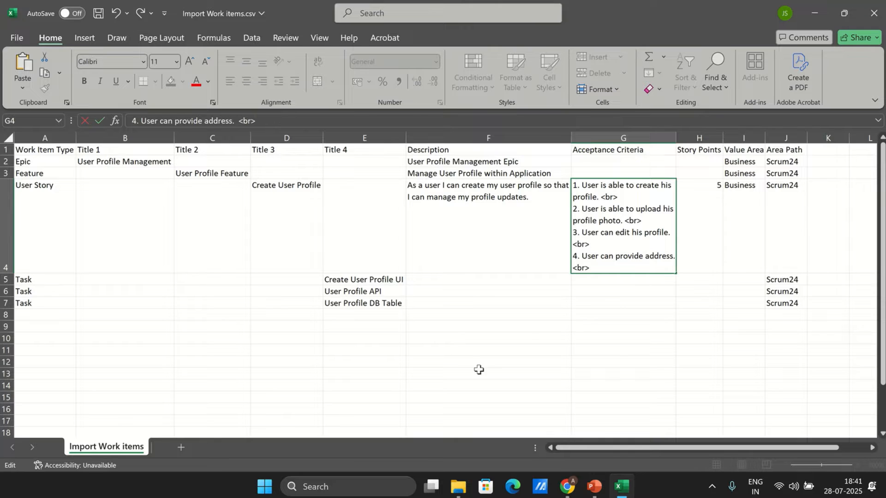
pyautogui.click(526, 324)
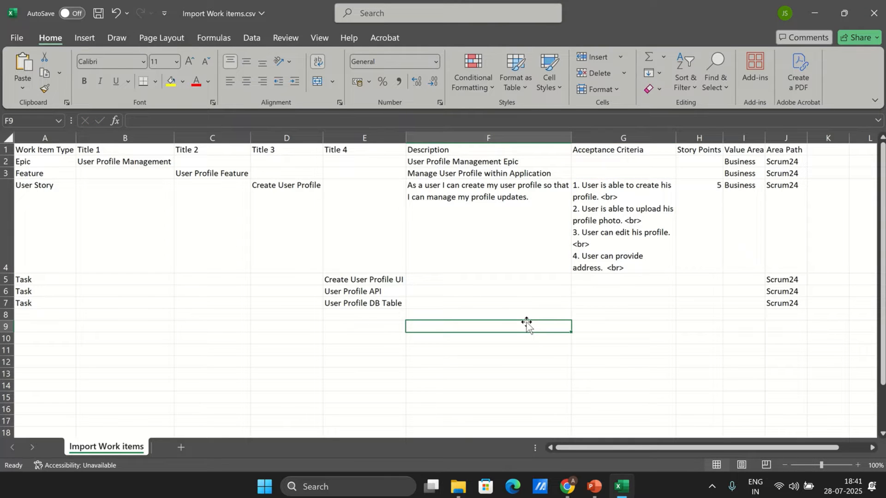
# Step: Widen the Acceptance Criteria column slightly and save the CSV file
pyautogui.doubleClick(609, 267)
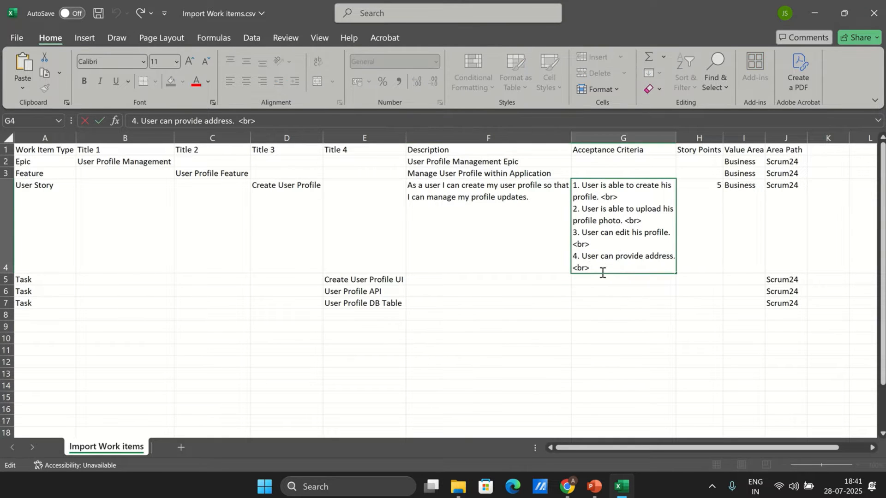
pyautogui.click(669, 149)
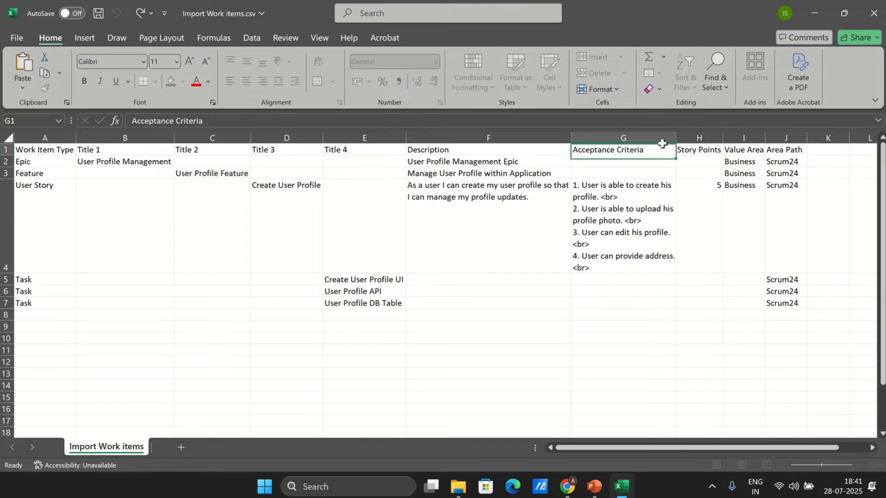
pyautogui.moveTo(676, 138); pyautogui.dragTo(685, 138)
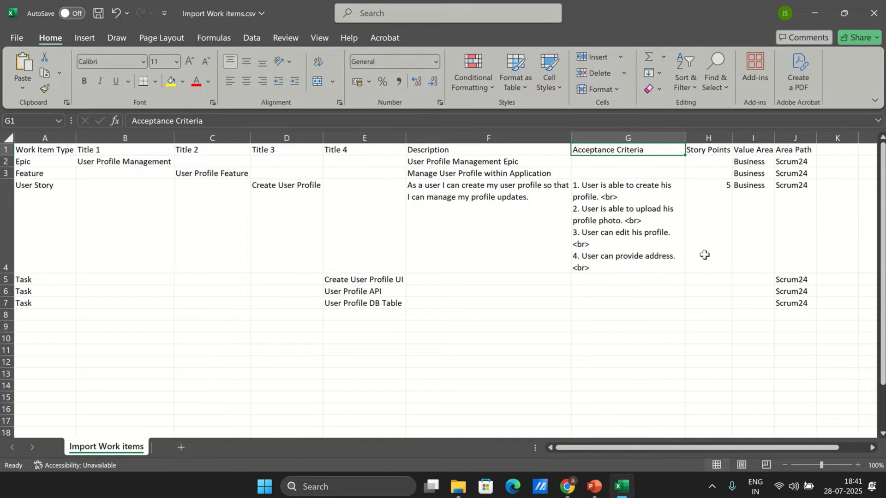
pyautogui.doubleClick(678, 257)
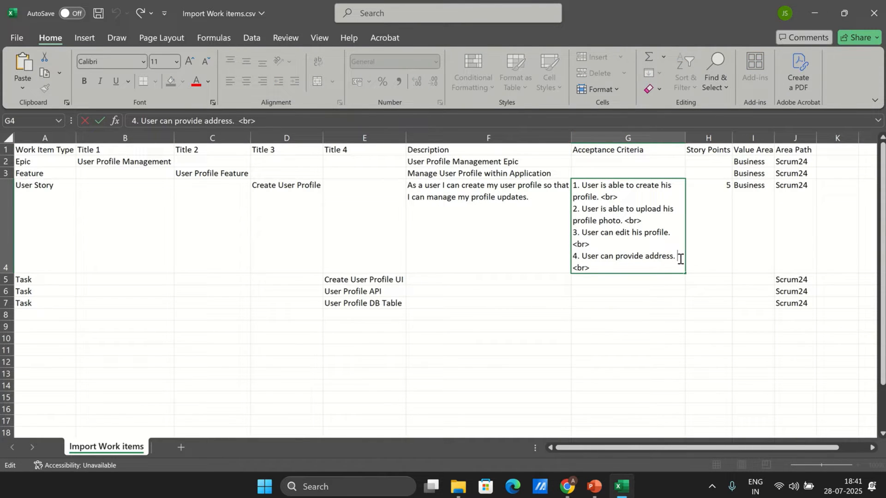
pyautogui.click(648, 348)
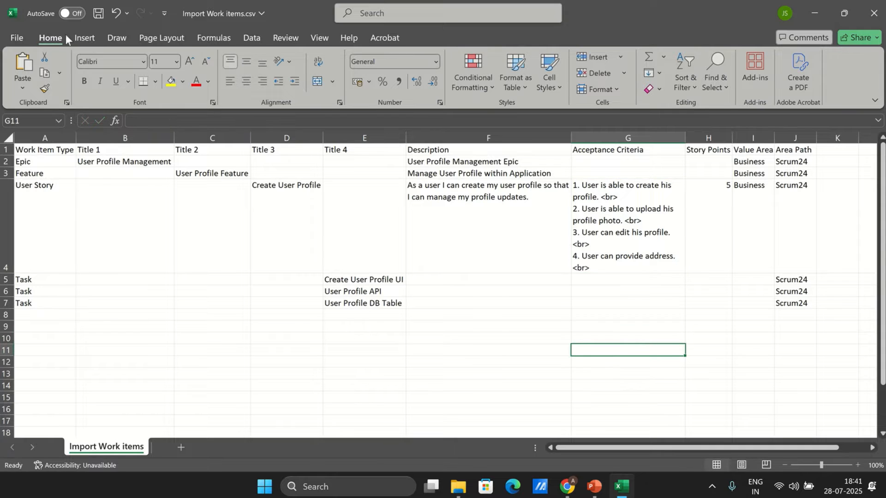
pyautogui.click(98, 13)
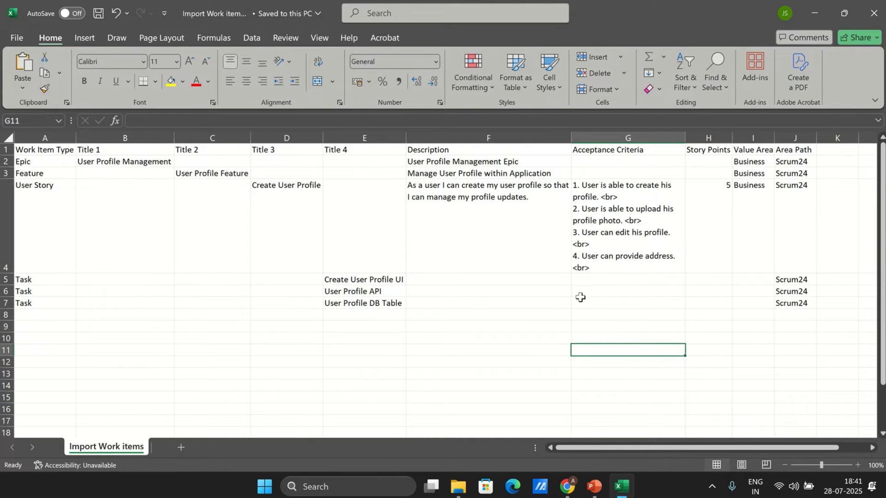
# Step: Switch back to Azure DevOps and delete all the imported work items, from User Profile DB Table to User Profile Management
pyautogui.click(567, 487)
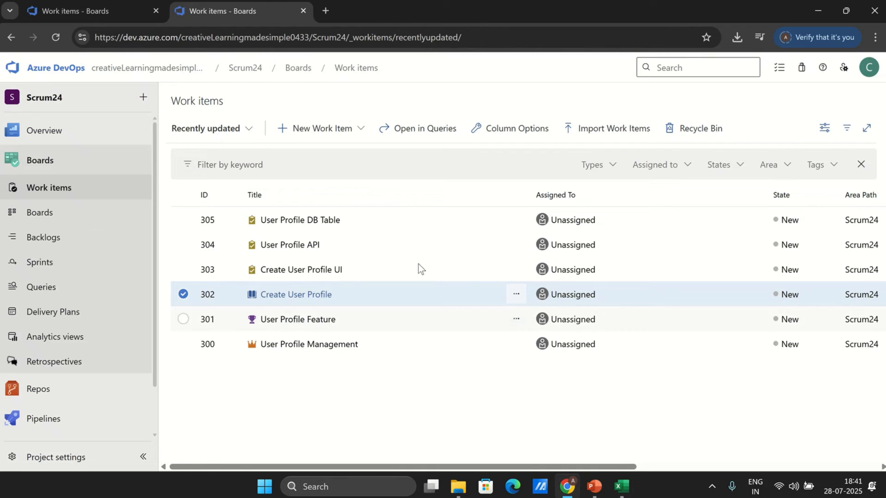
pyautogui.click(241, 227)
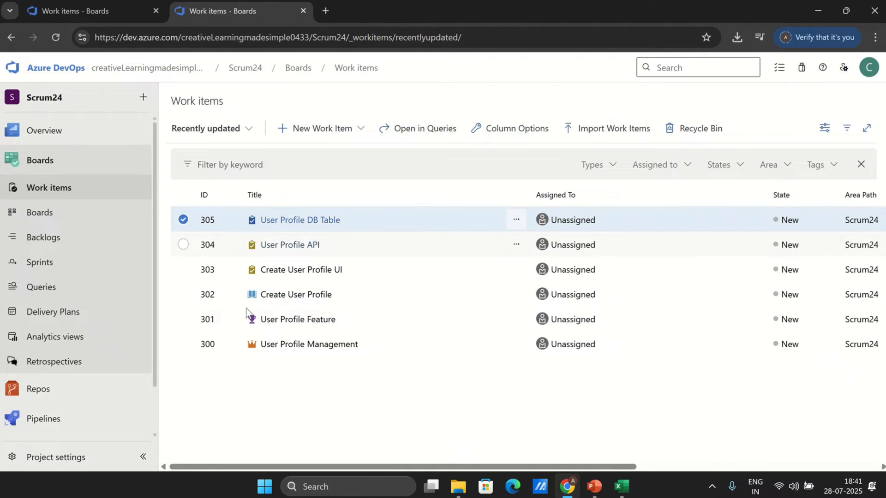
pyautogui.keyDown('shift'); pyautogui.click(237, 348); pyautogui.keyUp('shift')
pyautogui.rightClick(236, 348)
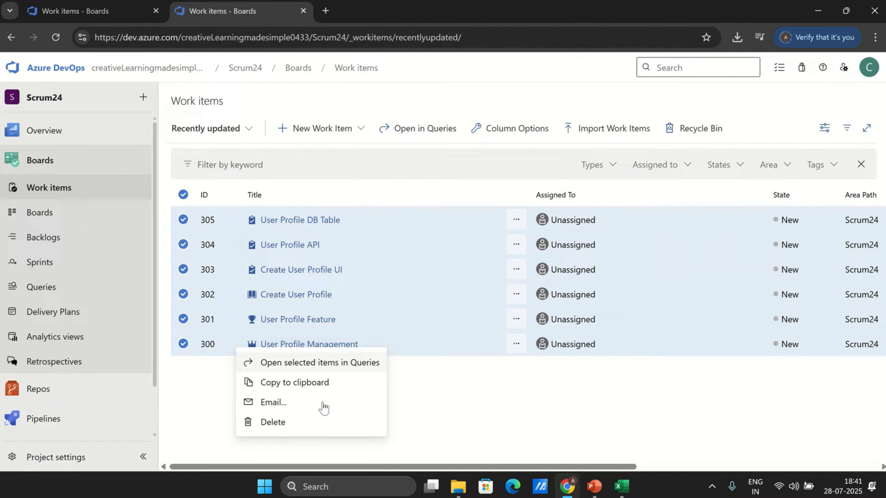
pyautogui.click(278, 427)
pyautogui.click(565, 312)
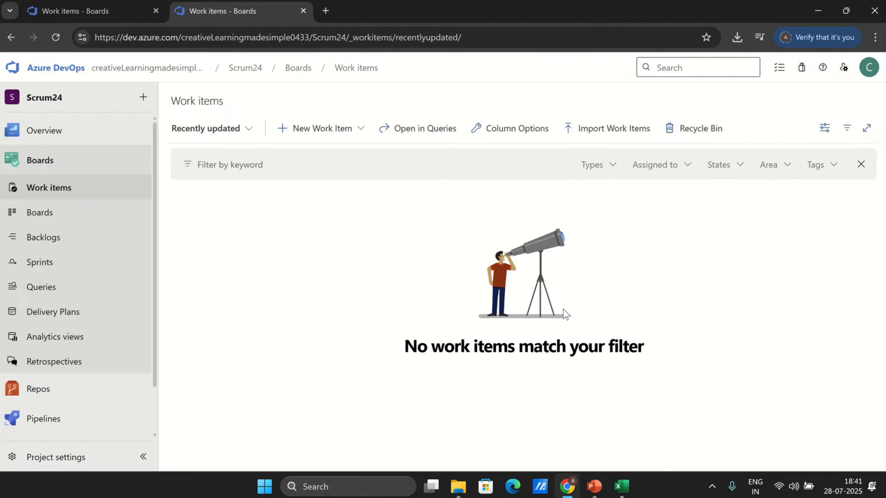
# Step: Import the edited file Import Work items.csv into Scrum24 again and save the imported items as work items
pyautogui.click(614, 128)
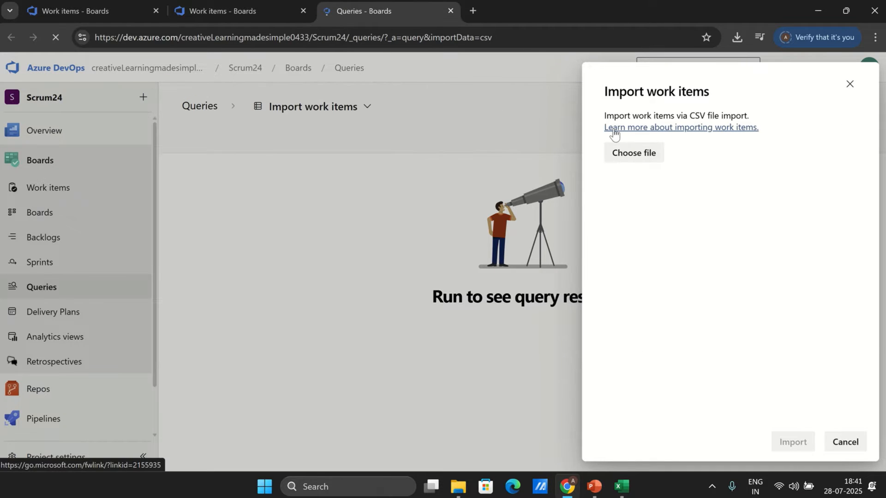
pyautogui.click(635, 154)
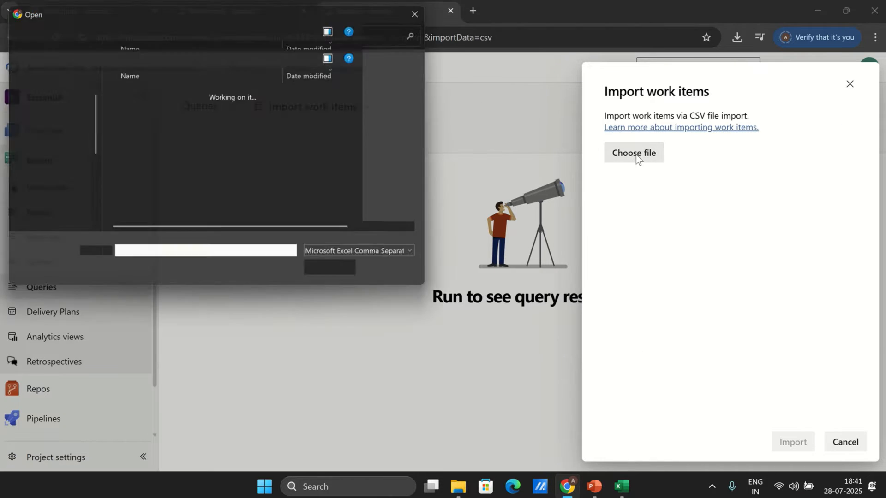
pyautogui.doubleClick(185, 107)
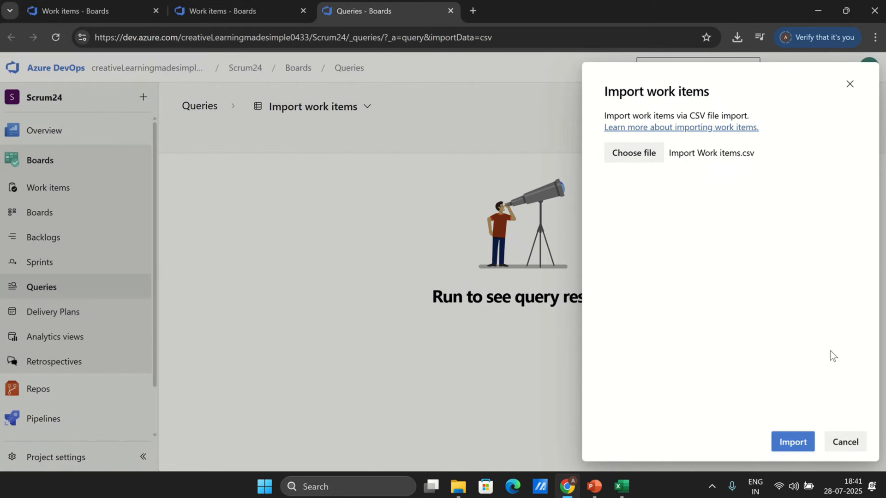
pyautogui.click(793, 450)
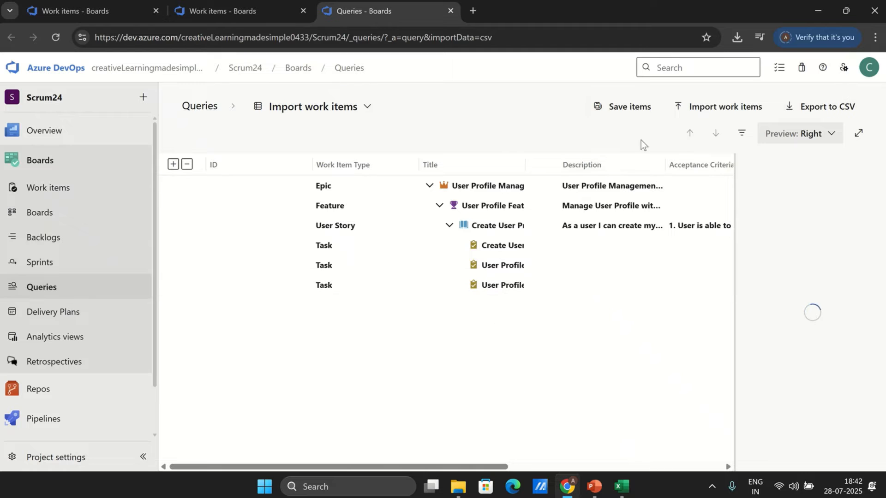
pyautogui.click(627, 108)
pyautogui.click(562, 299)
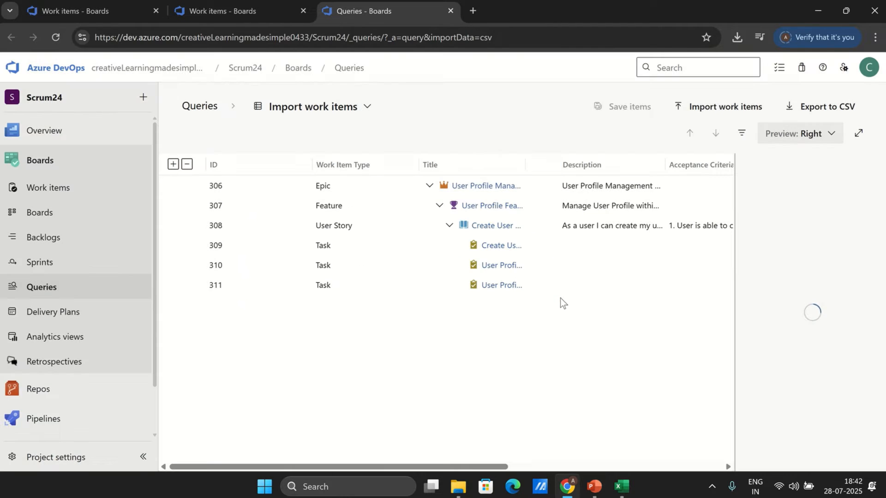
# Step: Open the re-imported Create User Profile user story and check the line breaks in its Acceptance Criteria
pyautogui.click(64, 190)
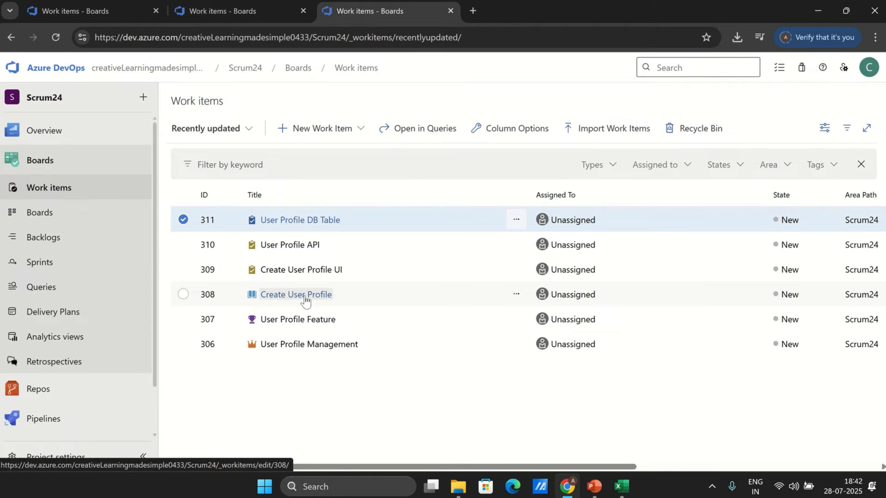
pyautogui.click(304, 299)
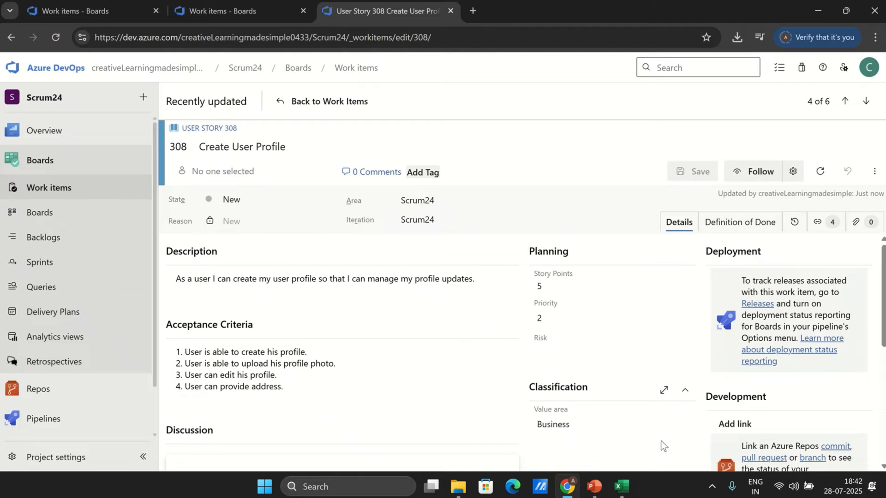
# Step: Return to the Azure DevOps work items list and create a new bug titled Test Bug
pyautogui.click(622, 488)
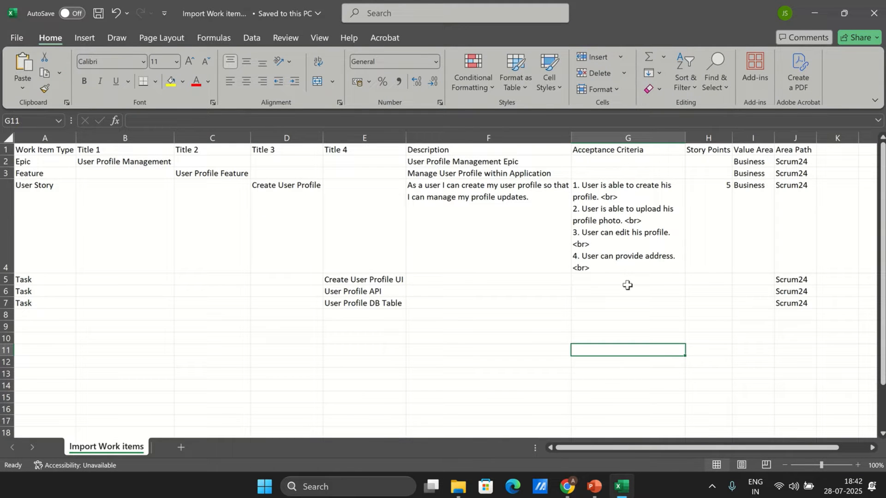
pyautogui.hotkey('alt', 'Tab')
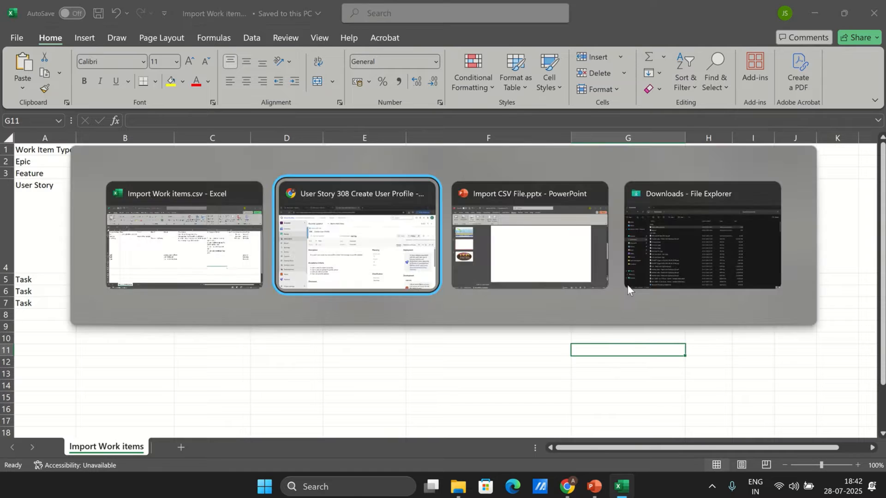
pyautogui.click(290, 109)
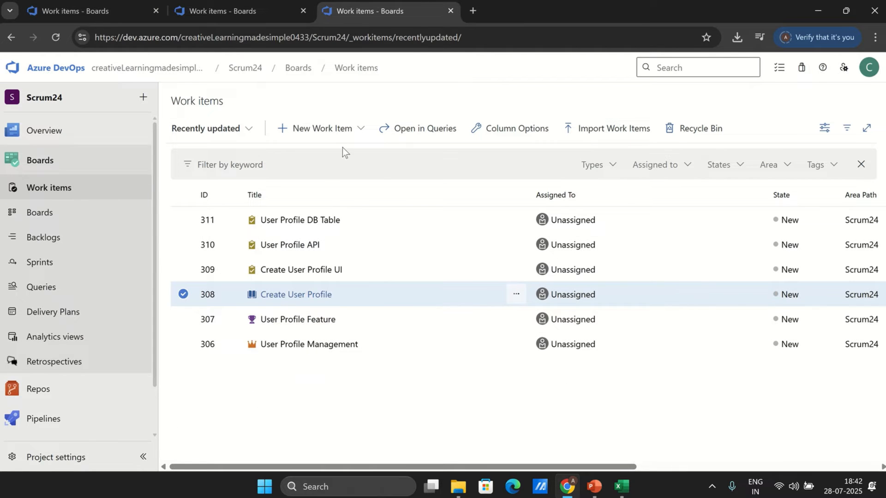
pyautogui.click(319, 129)
pyautogui.click(303, 154)
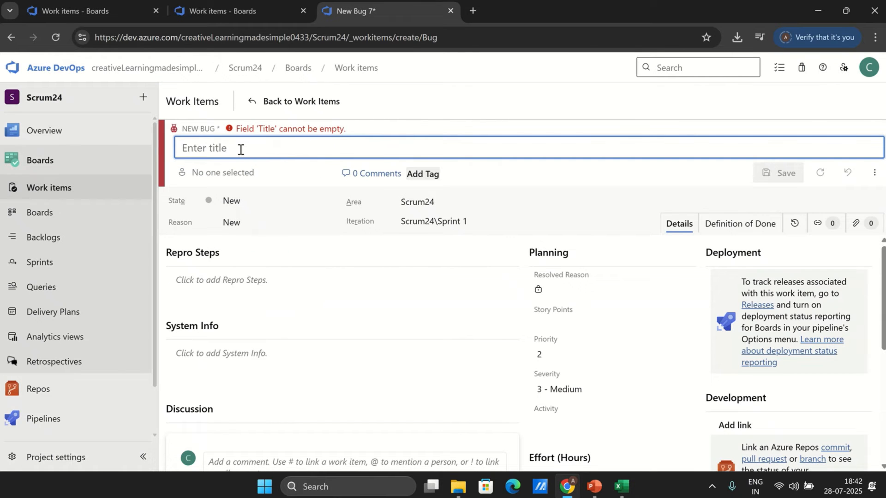
pyautogui.write('Test Bug')
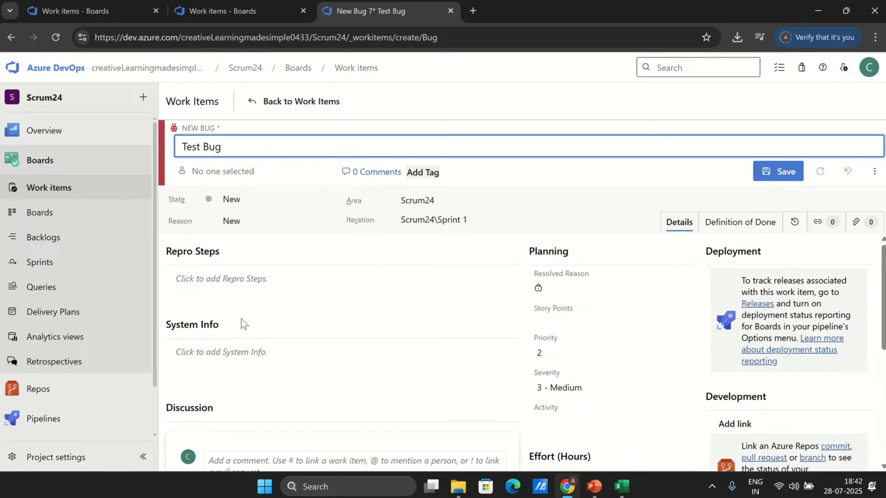
# Step: Enter "Repro Steps" as the bug's repro steps and "OS" as its system info, save it and return to the work items list
pyautogui.click(215, 285)
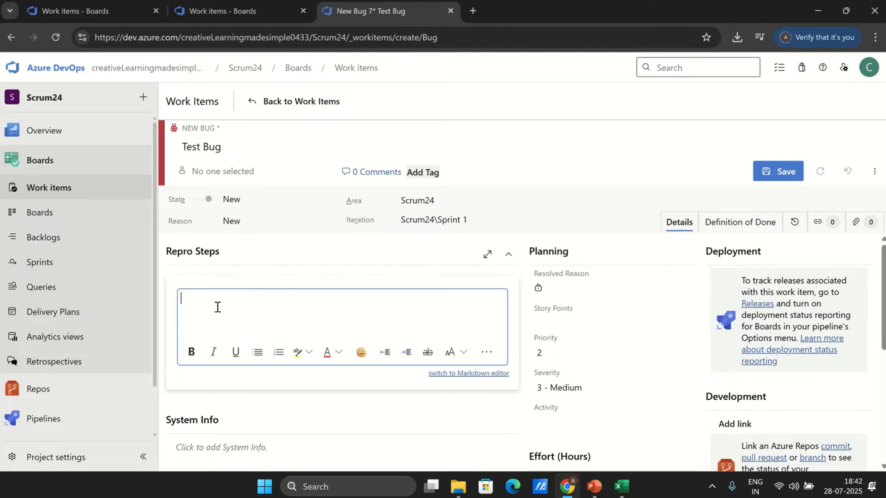
pyautogui.write('Reprto')
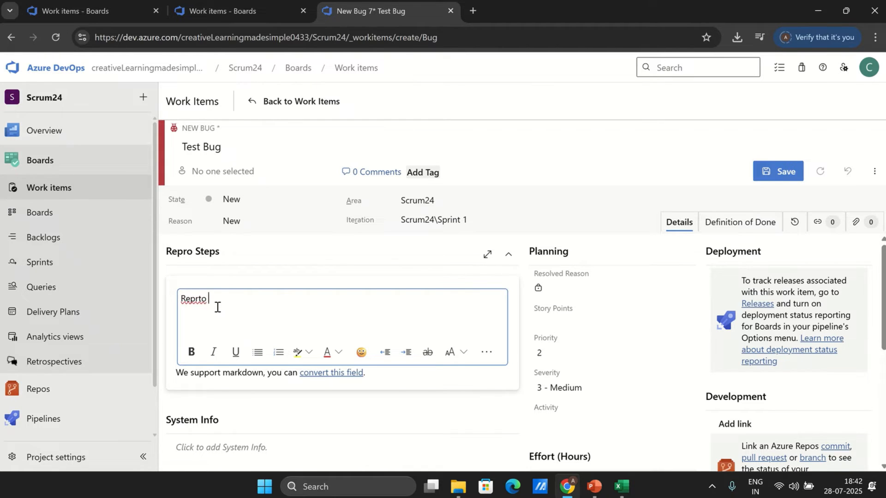
pyautogui.press('BackSpace')
pyautogui.press('BackSpace')
pyautogui.press('BackSpace')
pyautogui.write('o Steps')
pyautogui.click(291, 453)
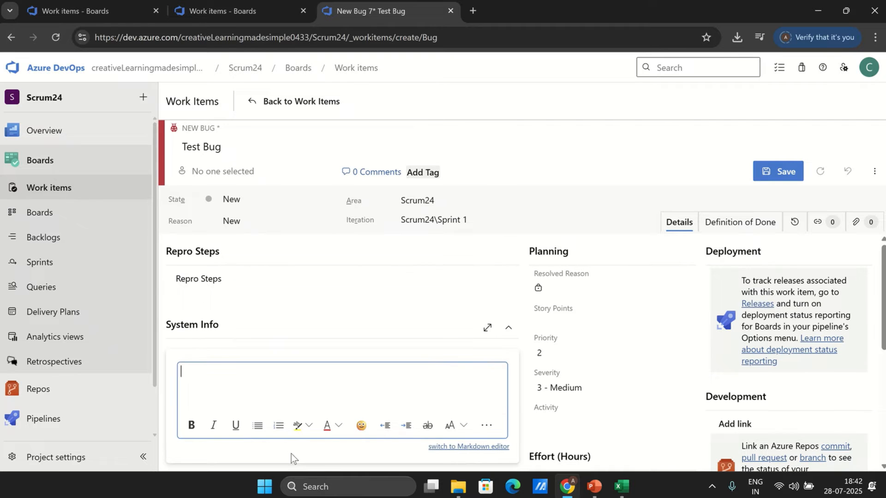
pyautogui.write('OS')
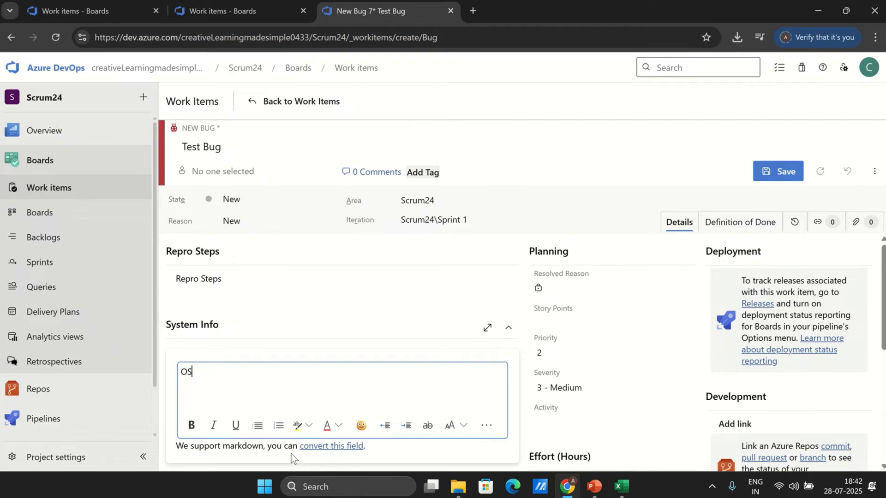
pyautogui.click(789, 175)
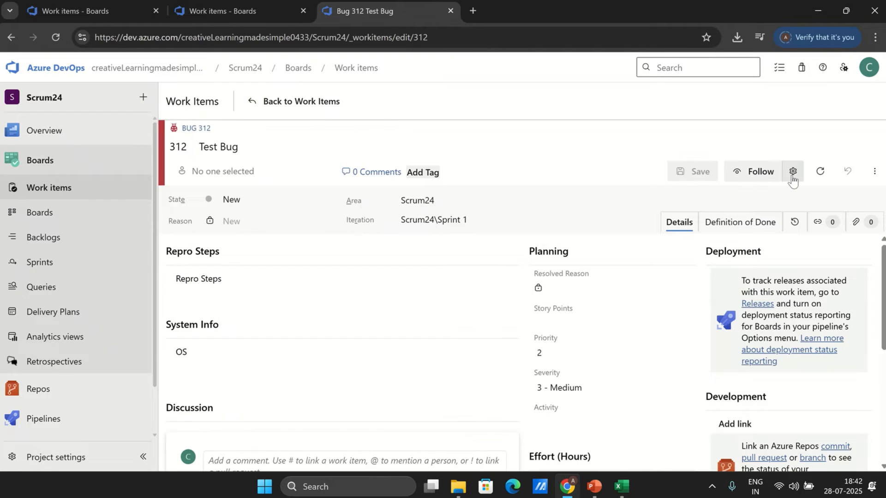
pyautogui.click(316, 101)
pyautogui.moveTo(563, 466); pyautogui.dragTo(611, 463)
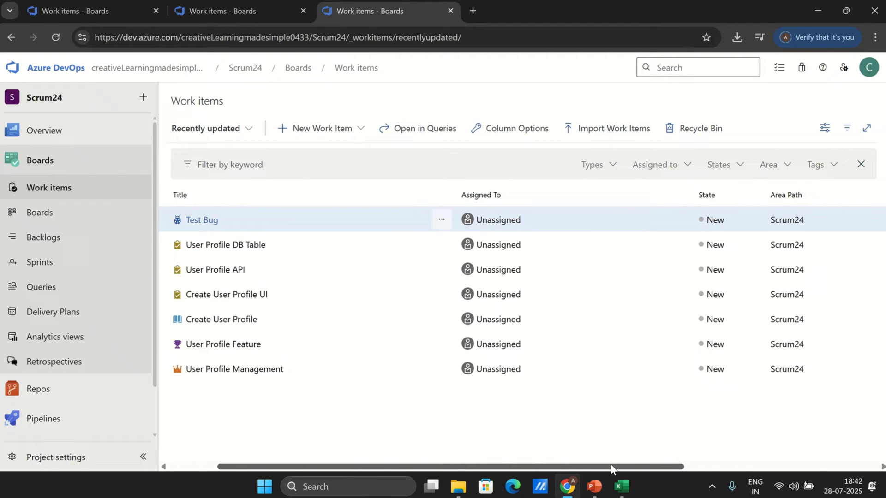
# Step: Switch to Excel and add a row below the tasks with work item type Bug and Title 4 "User Profile Bug"
pyautogui.click(623, 487)
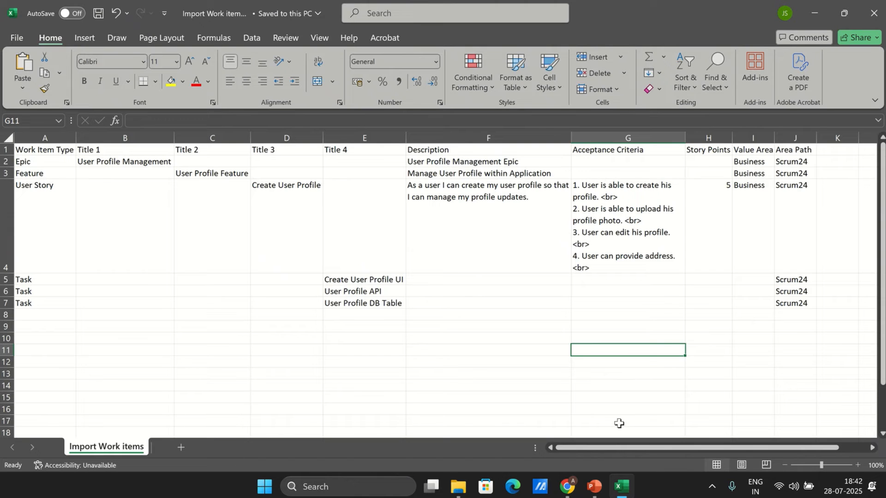
pyautogui.click(34, 317)
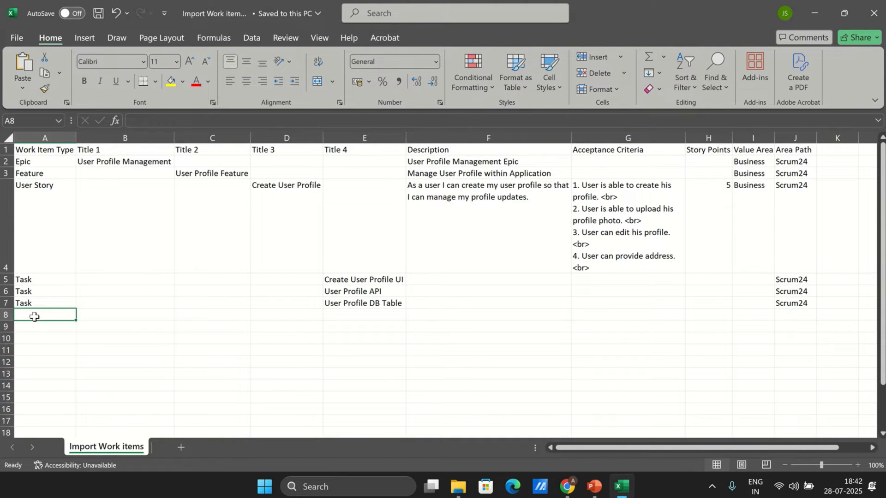
pyautogui.write('Bug')
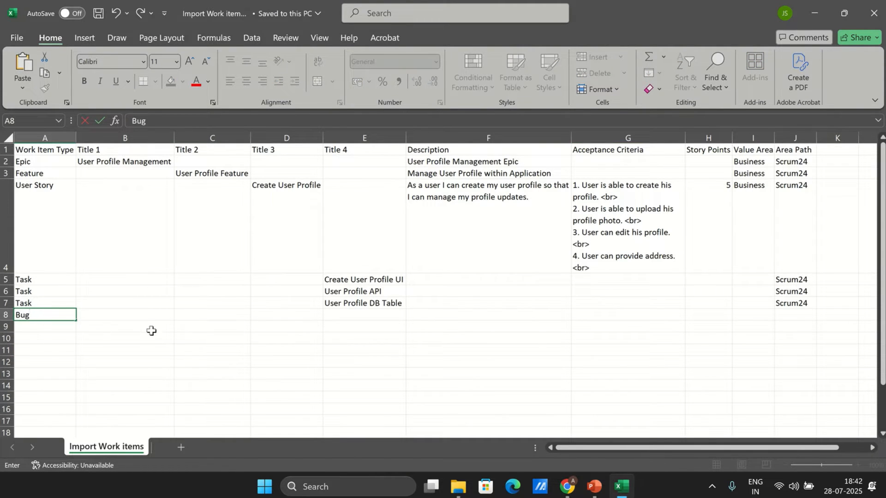
pyautogui.click(346, 315)
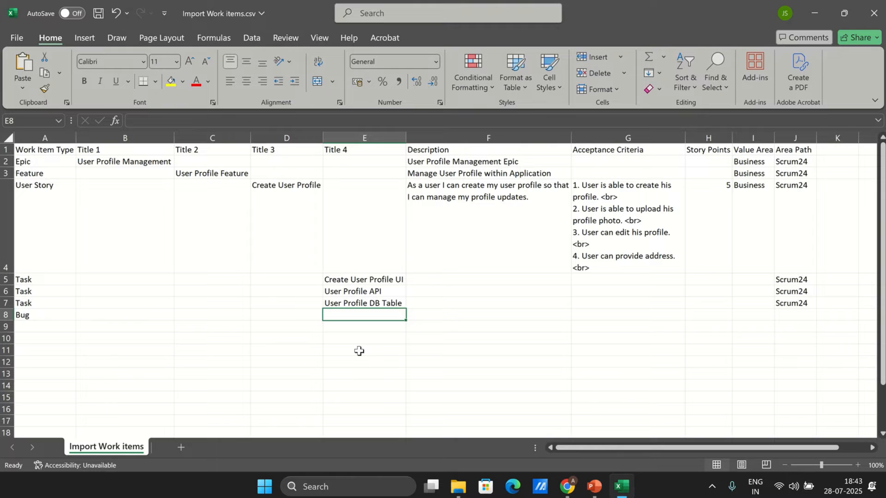
pyautogui.hotkey('alt', 'Tab')
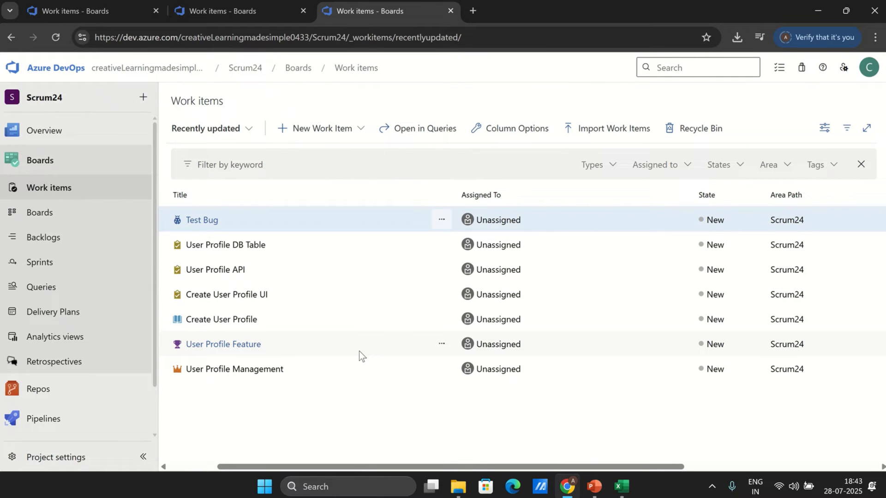
pyautogui.hotkey('alt', 'Tab')
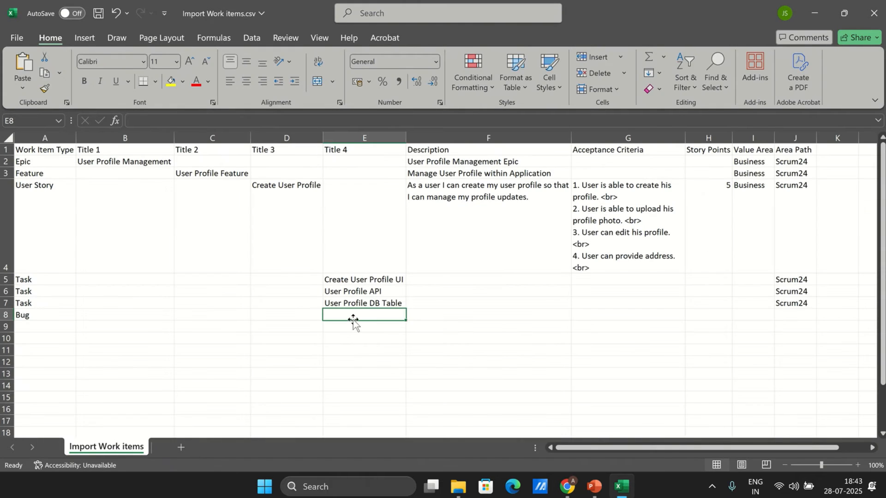
pyautogui.write('U')
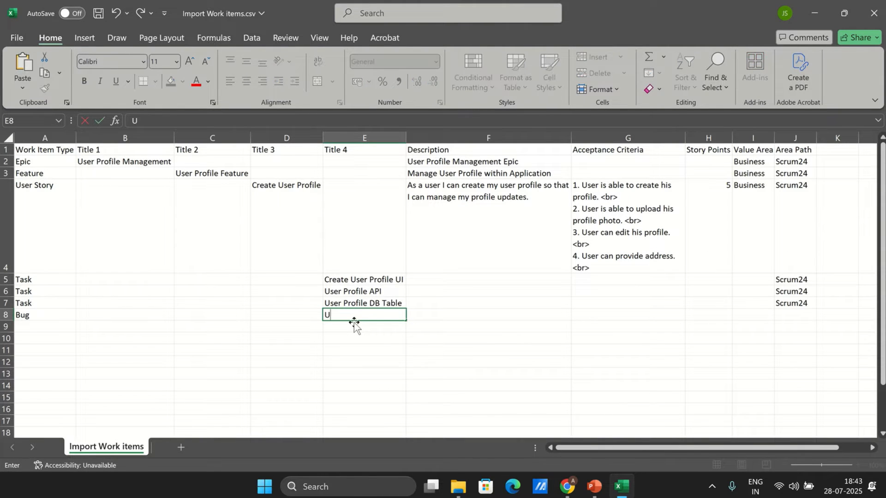
pyautogui.write('ser Profile ')
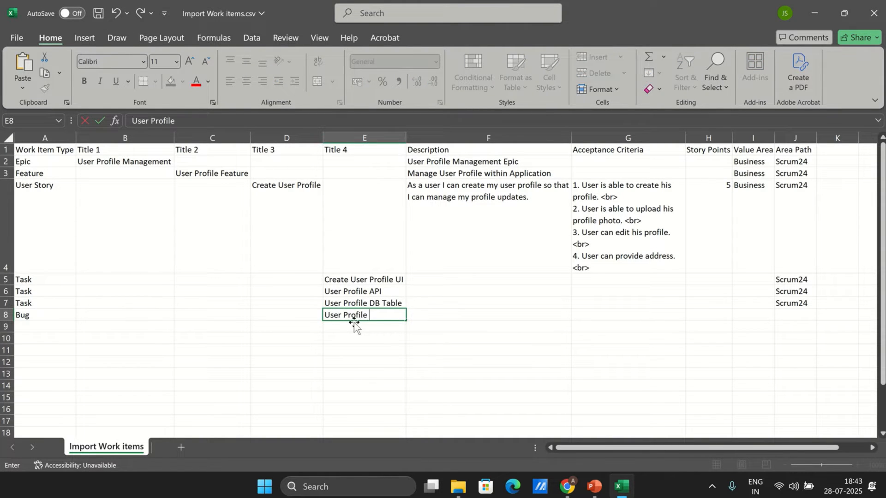
pyautogui.write('Bug')
pyautogui.click(517, 327)
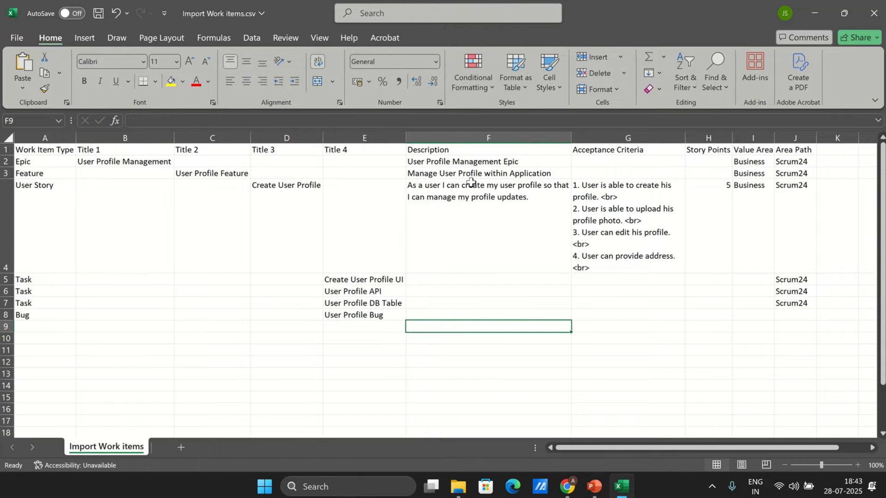
# Step: Insert an empty column before the Description column
pyautogui.click(454, 138)
pyautogui.rightClick(452, 139)
pyautogui.click(501, 261)
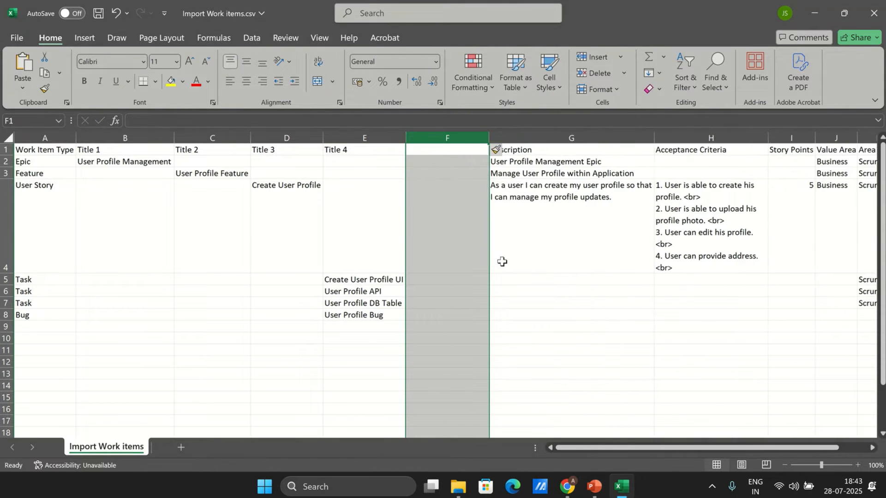
# Step: Copy the Repro Steps field name from the column options in Azure DevOps and paste it as the new column's header in Excel
pyautogui.hotkey('alt', 'Tab')
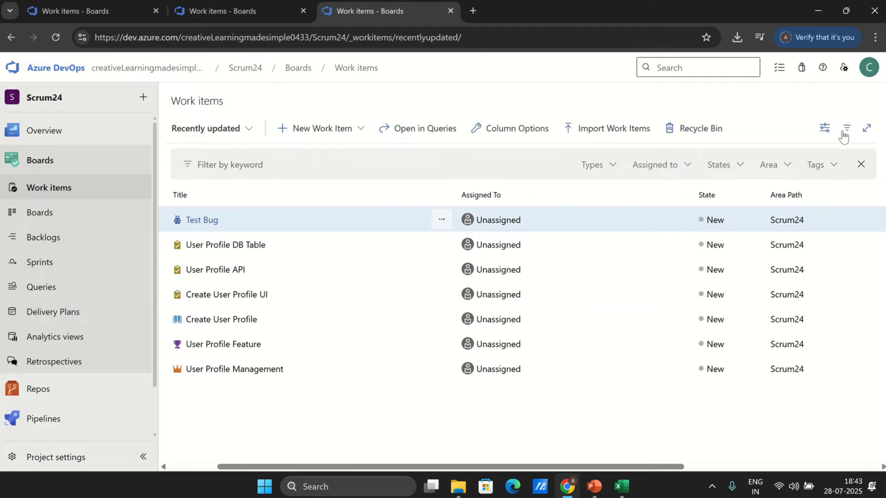
pyautogui.click(524, 131)
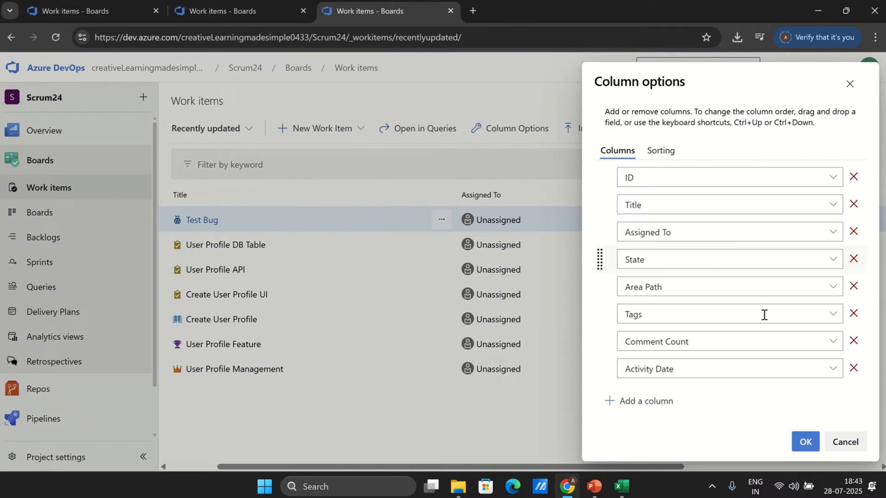
pyautogui.click(660, 406)
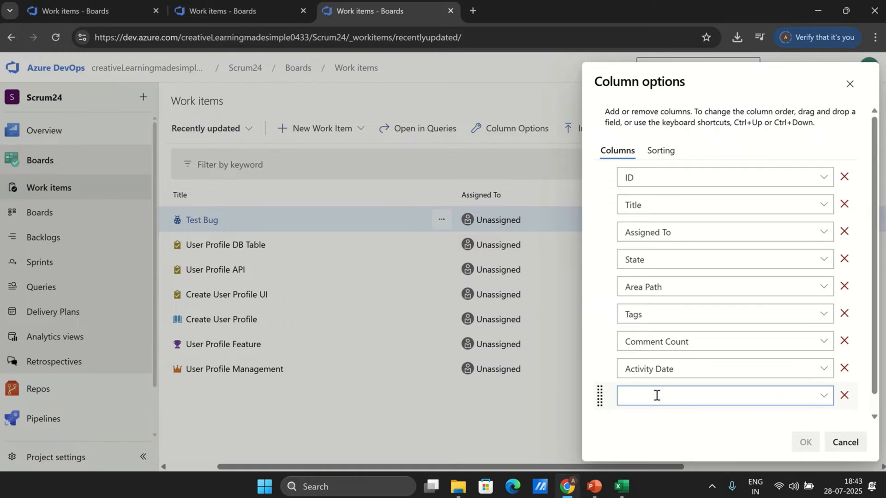
pyautogui.write('Repro Steps')
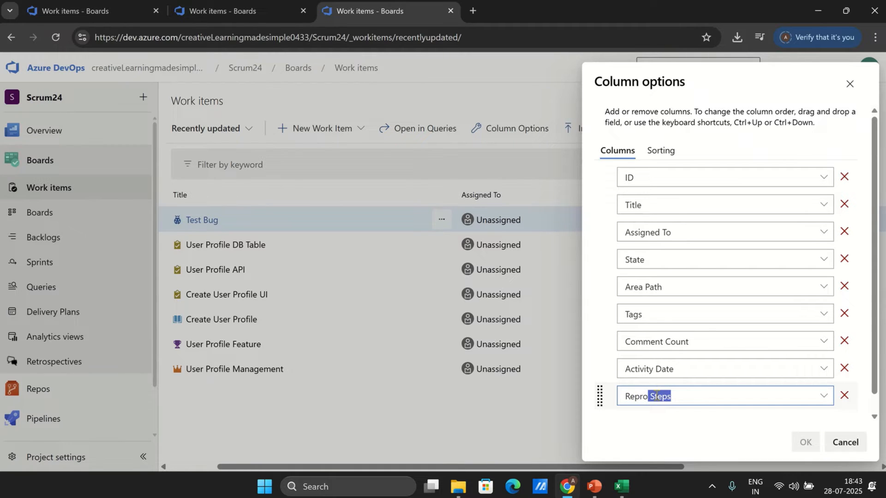
pyautogui.click(699, 402)
pyautogui.moveTo(692, 396); pyautogui.dragTo(620, 396)
pyautogui.hotkey('ctrl', 'c')
pyautogui.click(621, 487)
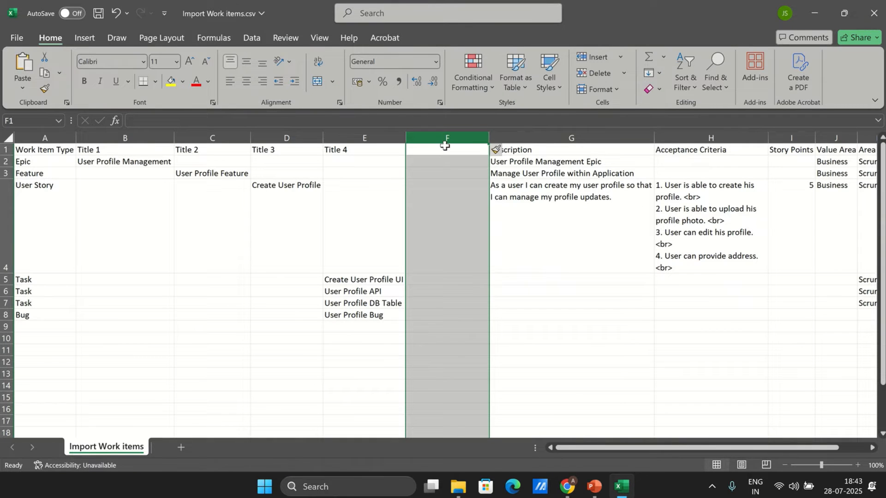
pyautogui.click(447, 148)
pyautogui.hotkey('ctrl', 'v')
# Step: Enter the User Profile Bug's repro steps on two lines: "1. Open the User Profile UI <br>" and "2. Try to Save the User Profile <br>"
pyautogui.press('Down')
pyautogui.press('Down')
pyautogui.press('Down')
pyautogui.press('Down')
pyautogui.press('Down')
pyautogui.press('Down')
pyautogui.press('Down')
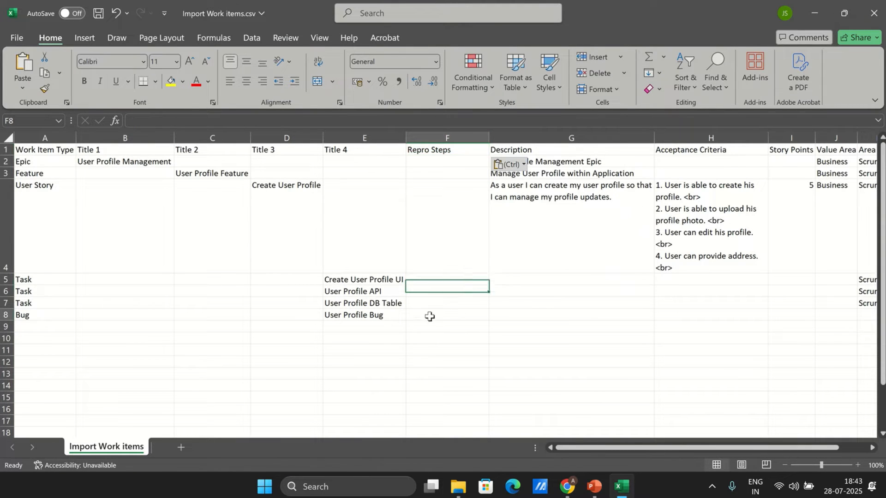
pyautogui.write('1.')
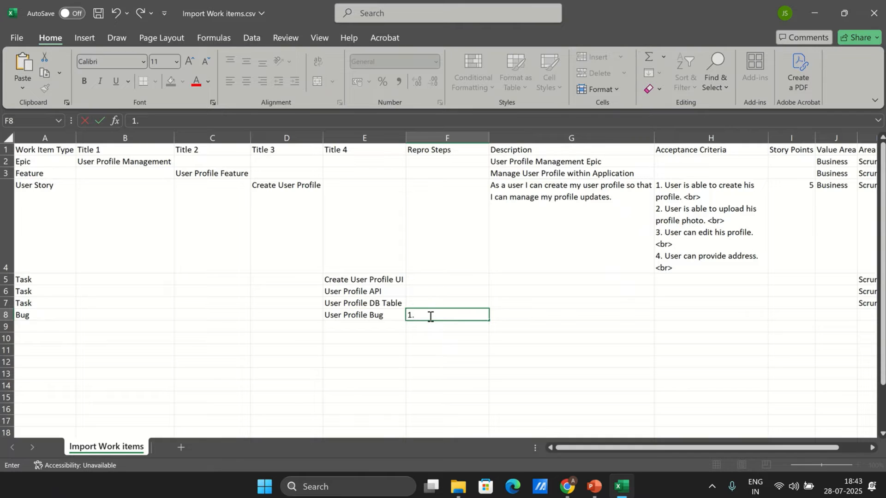
pyautogui.write(' Open the User Profile')
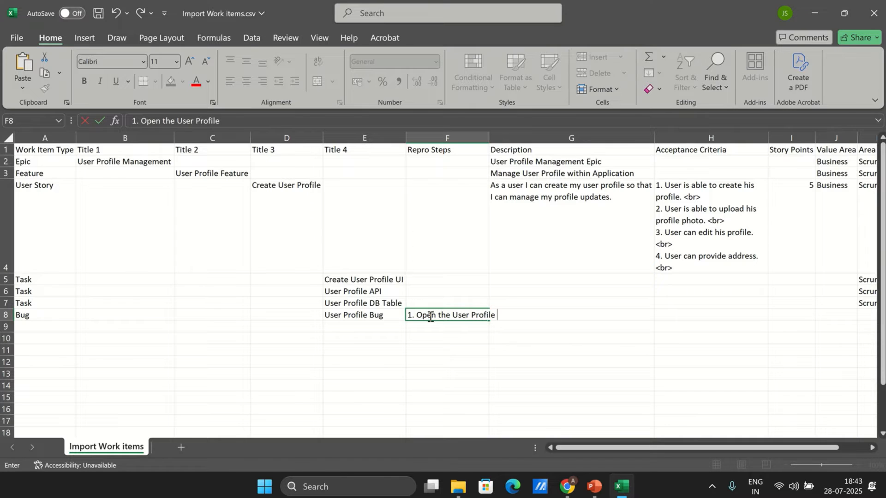
pyautogui.write(' UI <BR')
pyautogui.press('BackSpace')
pyautogui.press('BackSpace')
pyautogui.write('br>')
pyautogui.hotkey('alt', 'Return')
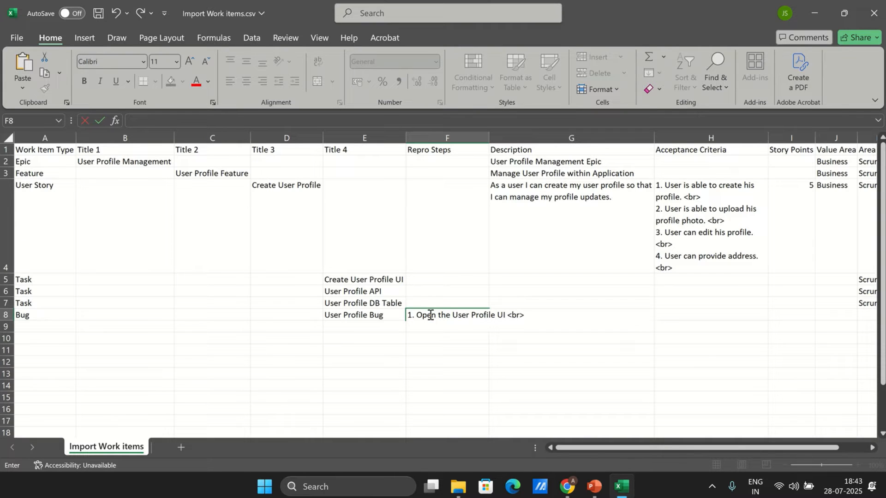
pyautogui.write('2. Try to Save th')
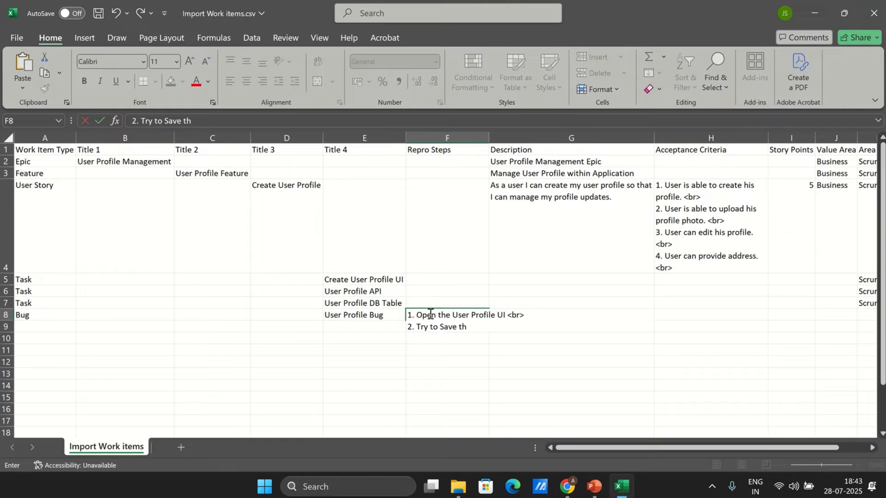
pyautogui.write('e User Profile <br>')
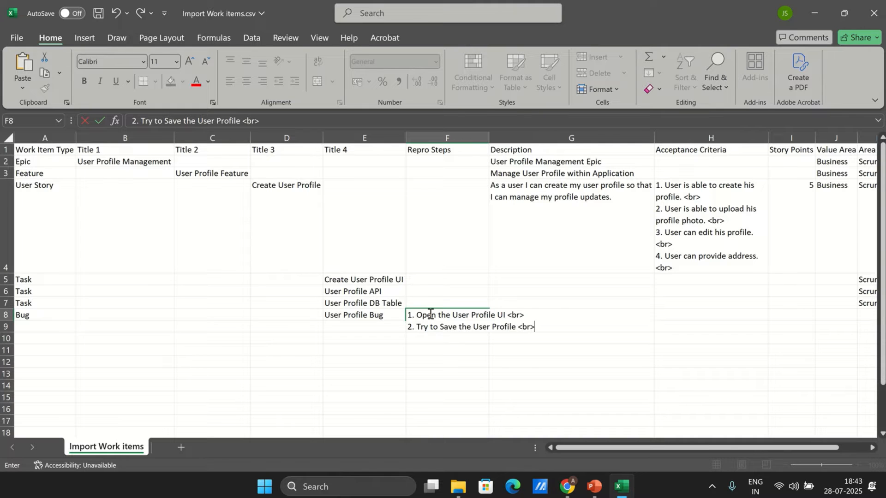
pyautogui.click(494, 363)
# Step: Insert another empty column between Repro Steps and Description
pyautogui.click(551, 135)
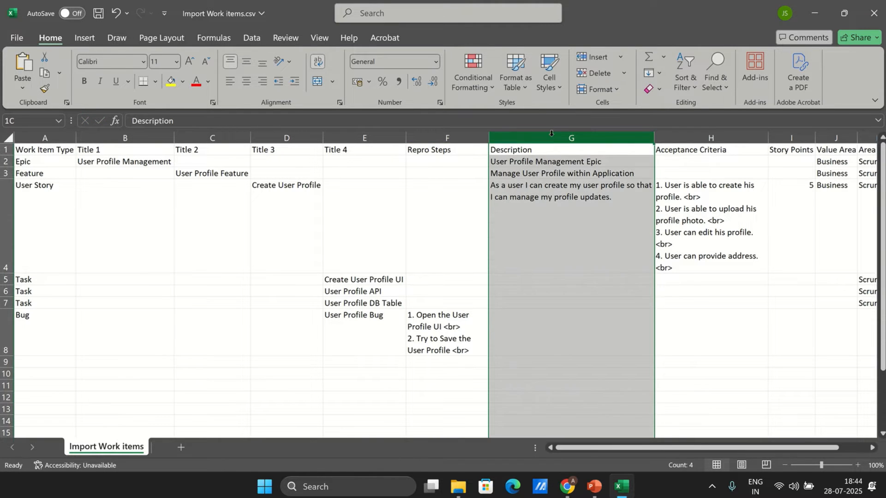
pyautogui.rightClick(551, 134)
pyautogui.click(599, 261)
pyautogui.hotkey('alt', 'Tab')
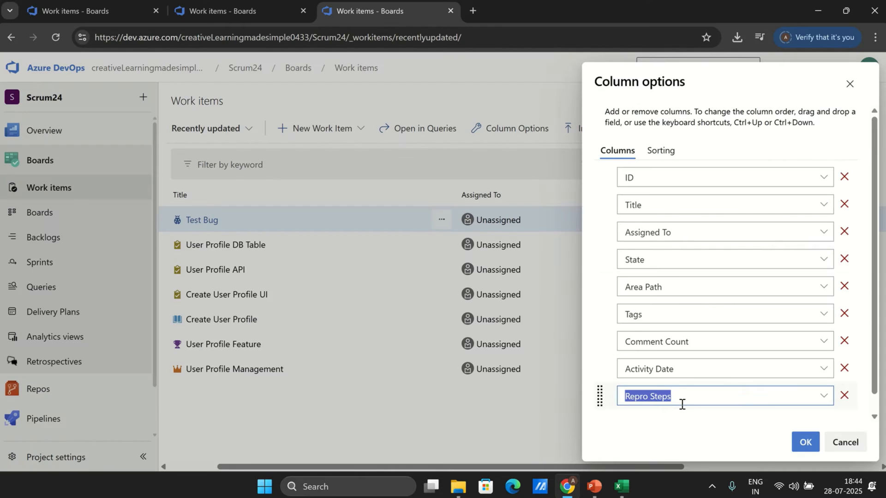
pyautogui.write('Os')
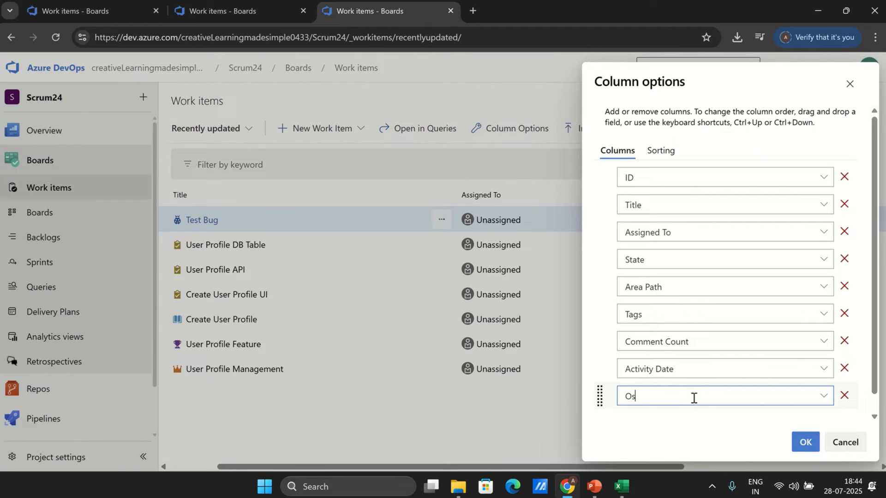
pyautogui.press('BackSpace')
pyautogui.press('BackSpace')
pyautogui.write('Os info')
pyautogui.hotkey('ctrl', 'a')
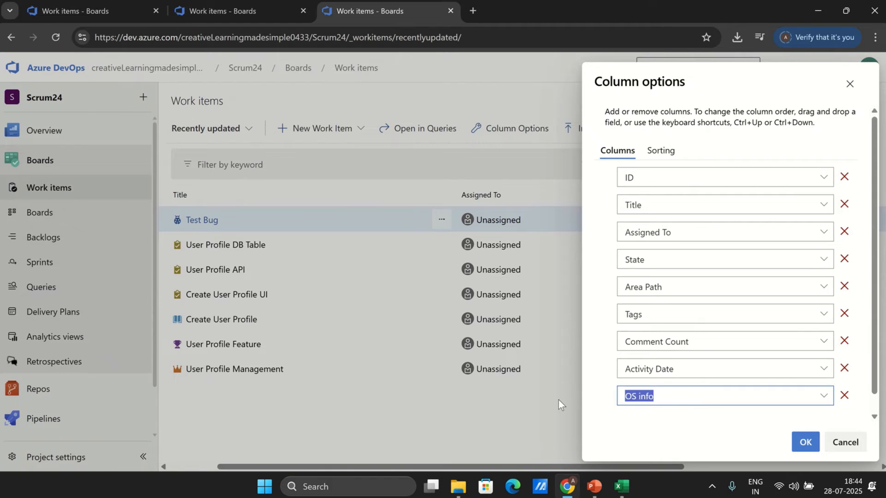
pyautogui.write('In')
pyautogui.press('BackSpace')
pyautogui.write('fo')
pyautogui.click(850, 443)
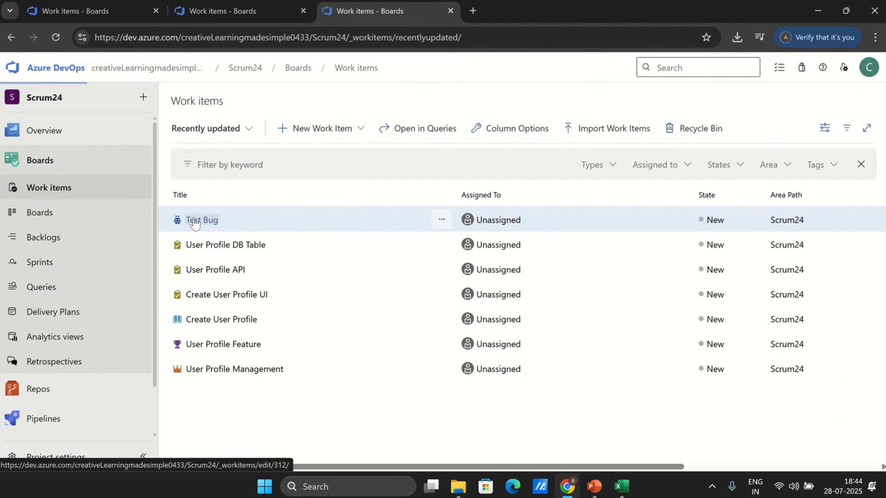
# Step: Check the Test Bug's field names in Azure DevOps and paste System Info from the column options as the empty Excel column's header
pyautogui.click(195, 222)
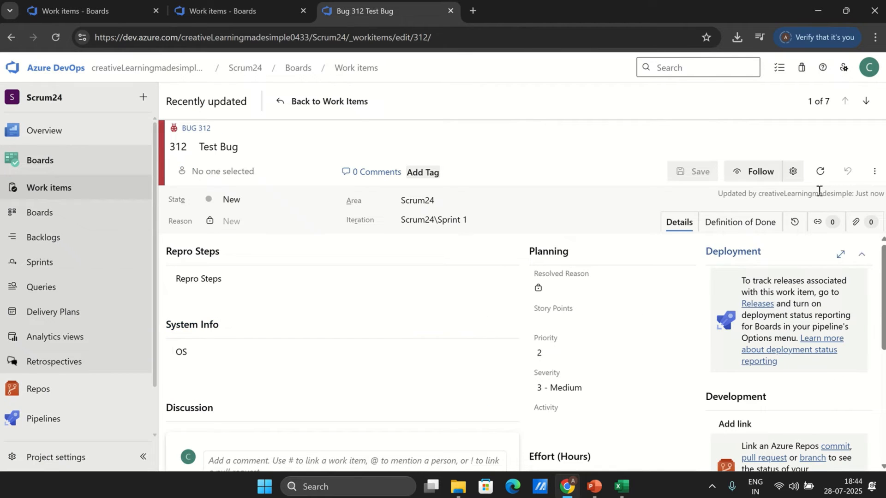
pyautogui.click(348, 103)
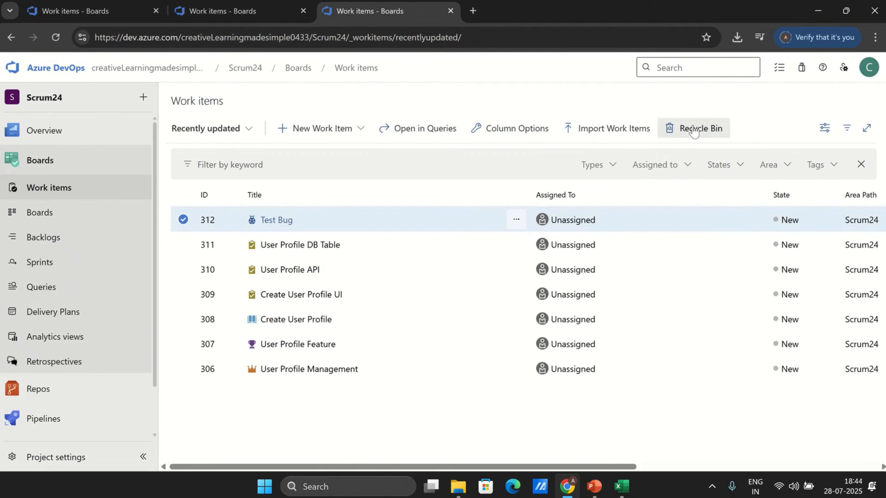
pyautogui.click(503, 127)
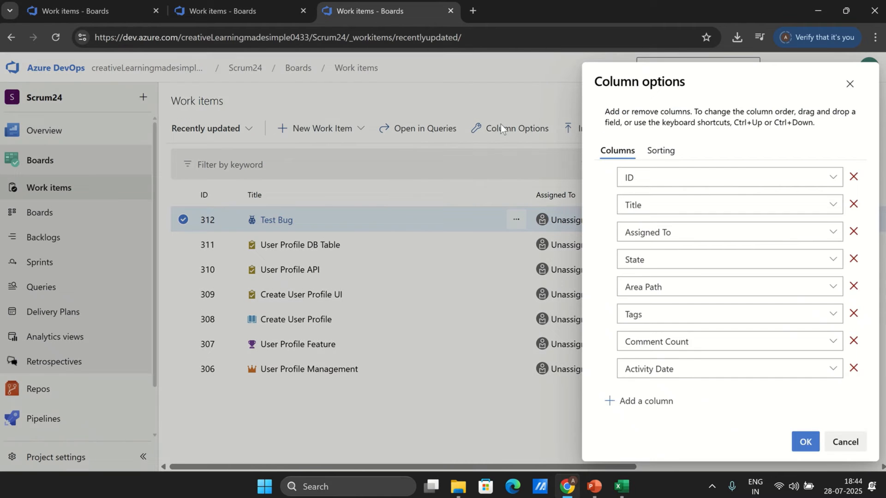
pyautogui.click(684, 369)
pyautogui.write('System Info')
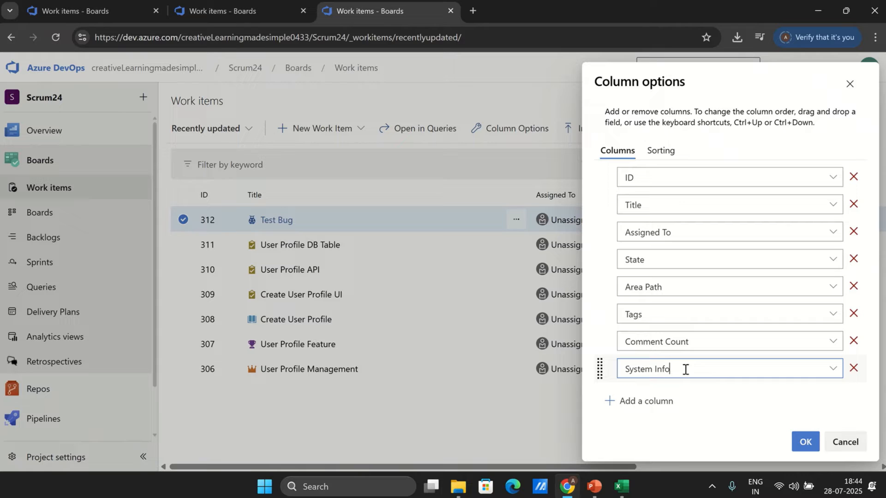
pyautogui.moveTo(685, 369); pyautogui.dragTo(599, 365)
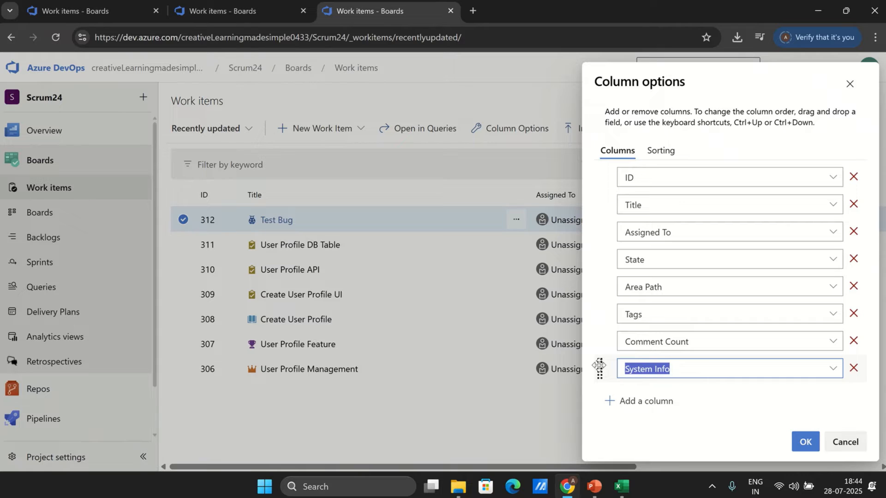
pyautogui.hotkey('ctrl', 'c')
pyautogui.hotkey('alt', 'Tab')
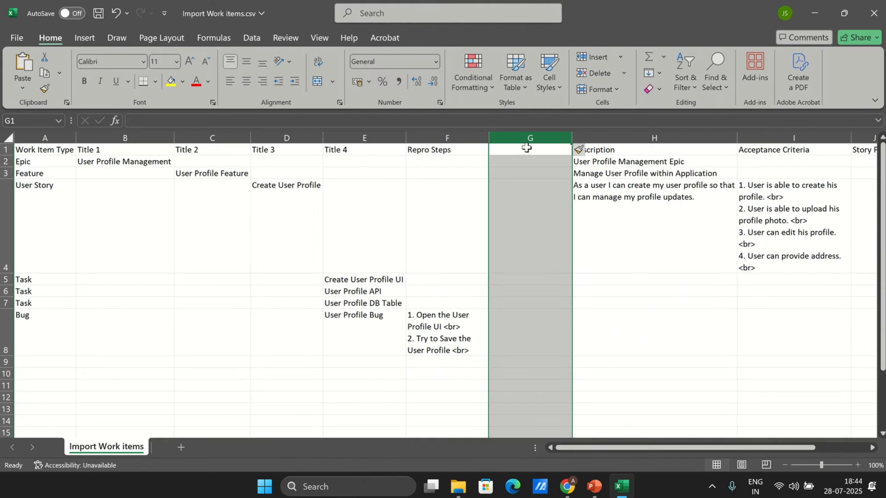
pyautogui.click(526, 148)
pyautogui.hotkey('ctrl', 'v')
# Step: Enter "OS: Windows 11" as the System Info value in the Bug row
pyautogui.click(520, 333)
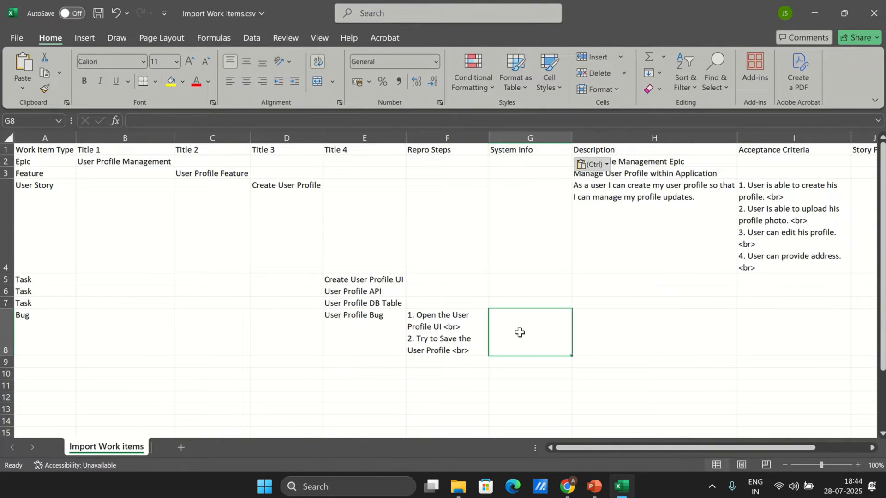
pyautogui.write('OS')
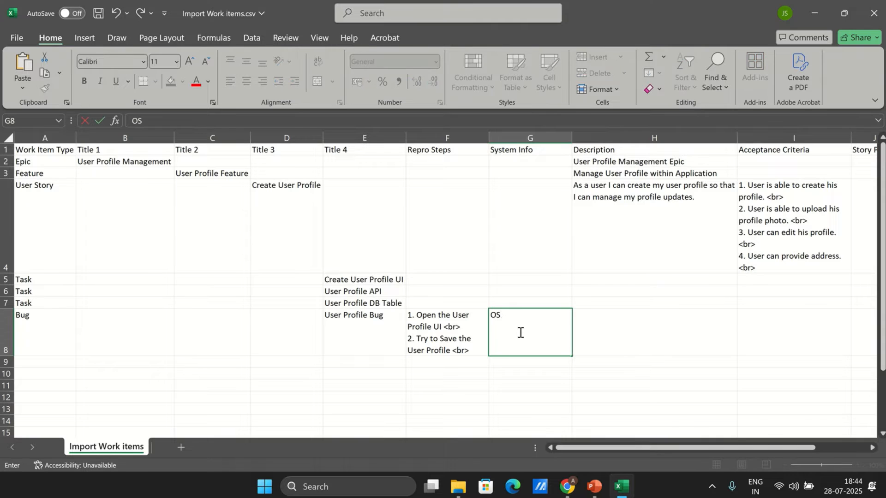
pyautogui.write(': Windoews')
pyautogui.press('BackSpace')
pyautogui.press('BackSpace')
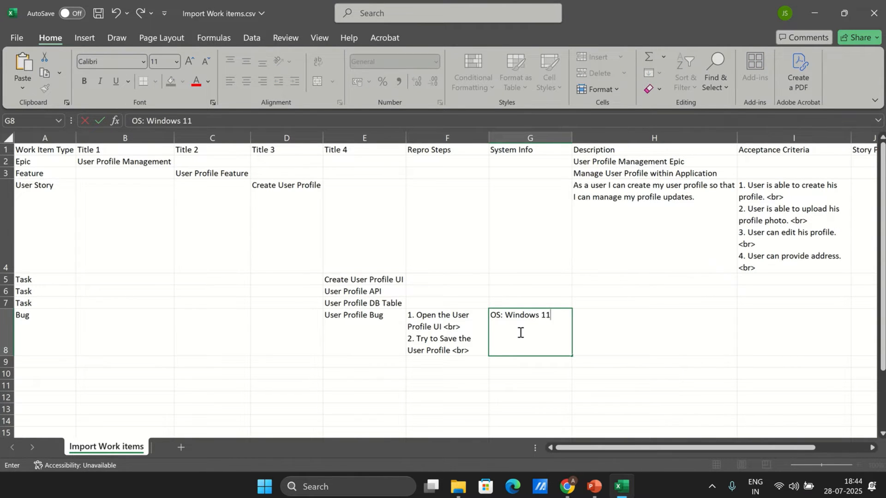
pyautogui.click(516, 375)
pyautogui.moveTo(575, 446); pyautogui.dragTo(504, 444)
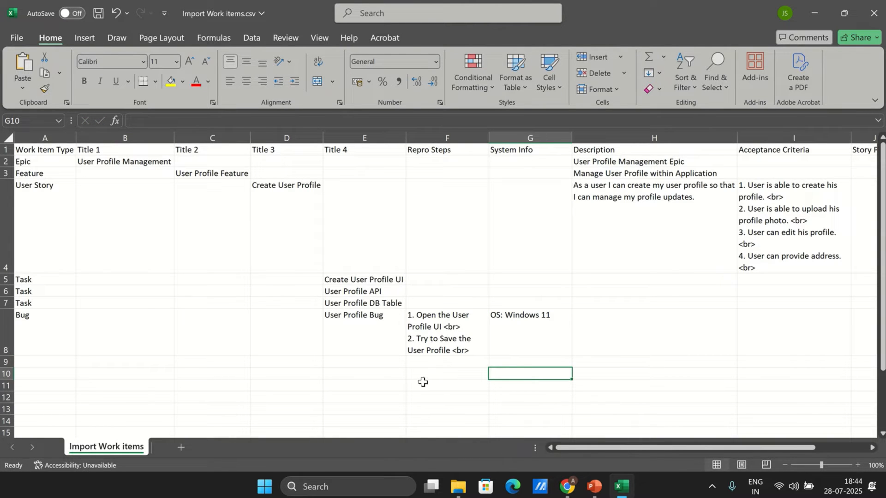
# Step: Move the title "User Profile Bug" from the Title 4 column to Title 3 in the Bug row and save the CSV file
pyautogui.click(365, 329)
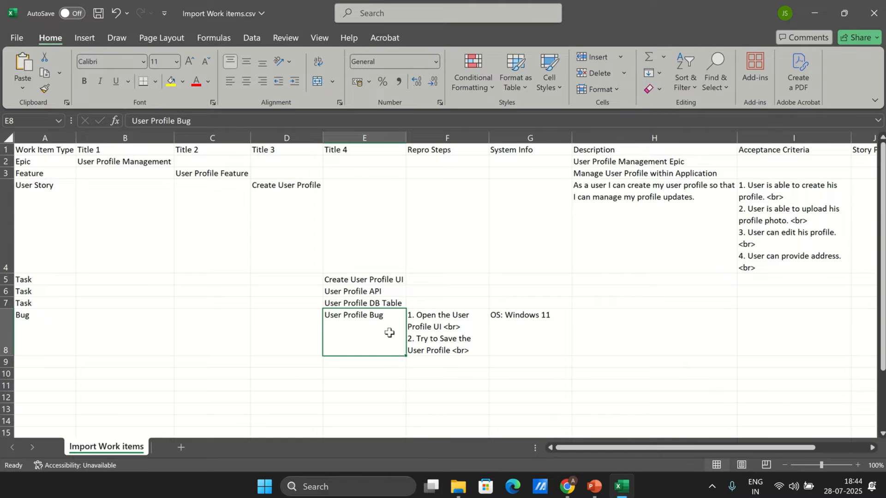
pyautogui.doubleClick(390, 317)
pyautogui.moveTo(389, 318); pyautogui.dragTo(321, 318)
pyautogui.hotkey('ctrl', 'c')
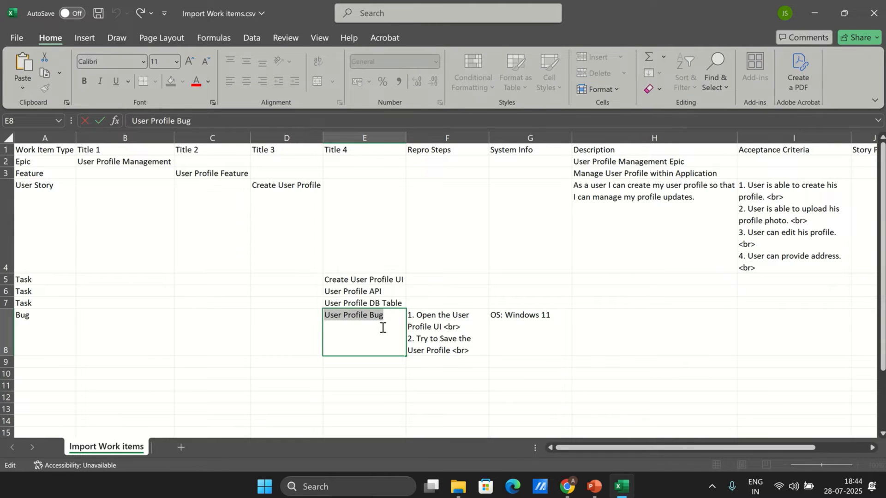
pyautogui.press('BackSpace')
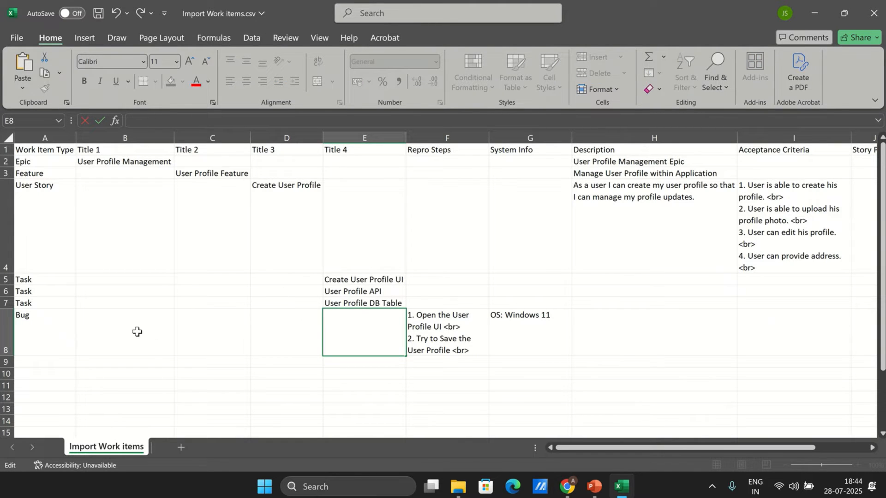
pyautogui.click(137, 332)
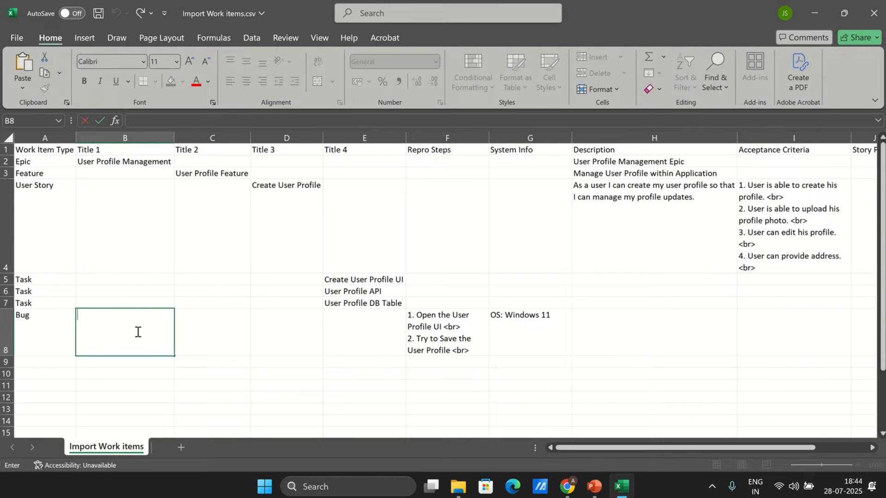
pyautogui.click(281, 325)
pyautogui.hotkey('ctrl', 'v')
pyautogui.click(359, 386)
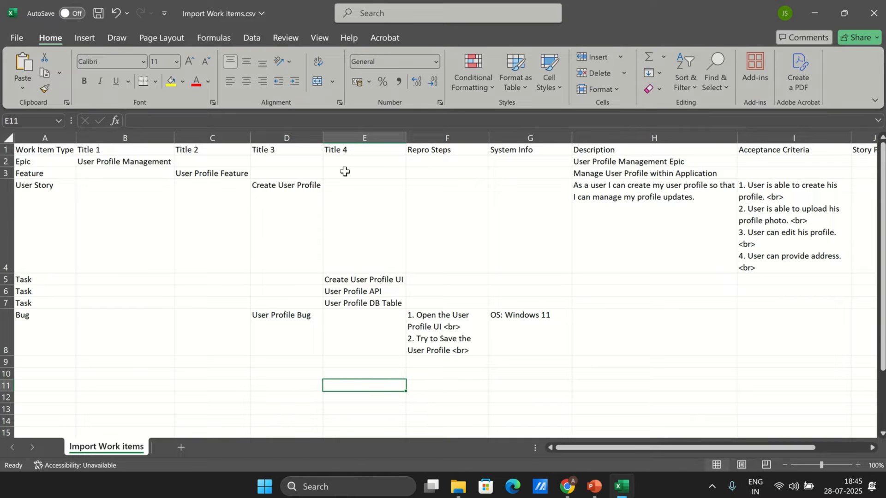
pyautogui.click(98, 13)
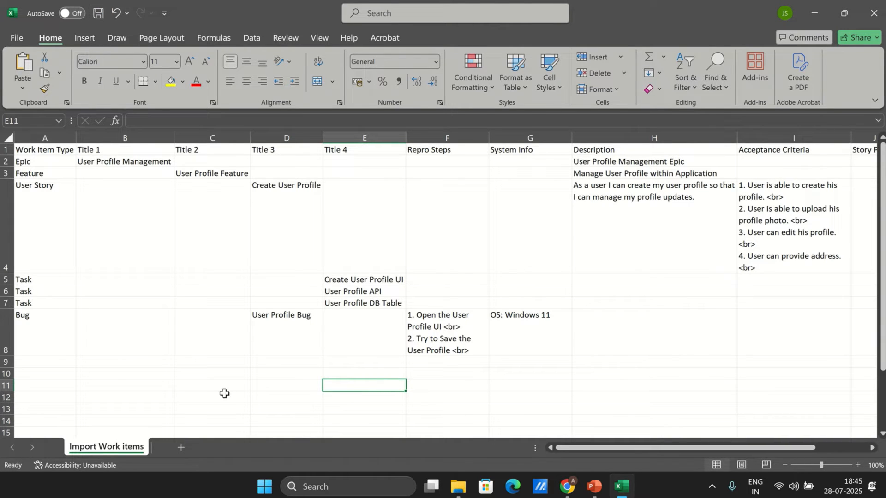
# Step: Switch to Azure DevOps, dismiss the column options and open Test Bug to examine its fields
pyautogui.moveTo(640, 450); pyautogui.dragTo(687, 449)
pyautogui.click(568, 488)
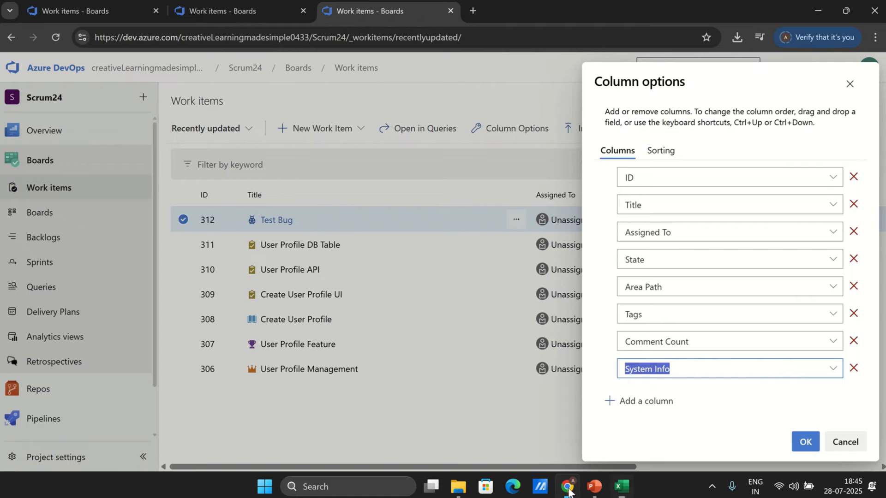
pyautogui.click(848, 84)
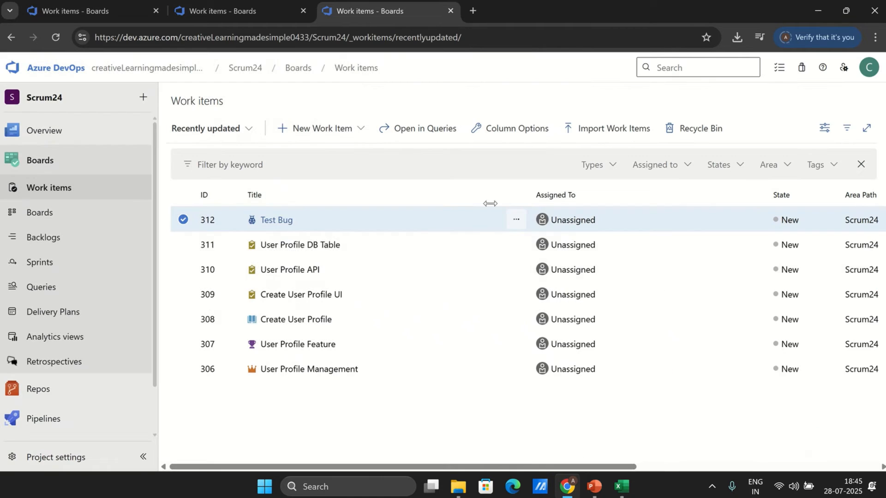
pyautogui.click(282, 221)
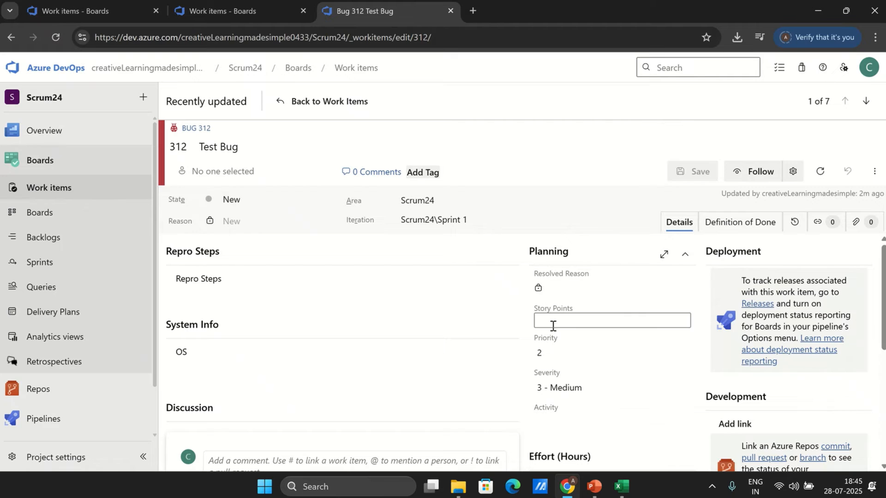
# Step: Fill the Scrum24 area path down to the Bug row in Excel and save the CSV file
pyautogui.hotkey('alt', 'Tab')
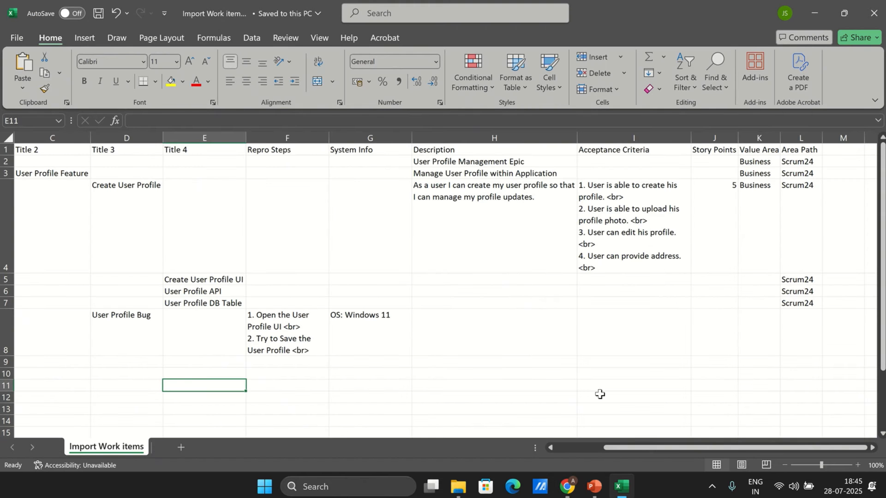
pyautogui.click(803, 305)
pyautogui.moveTo(803, 311); pyautogui.dragTo(808, 342)
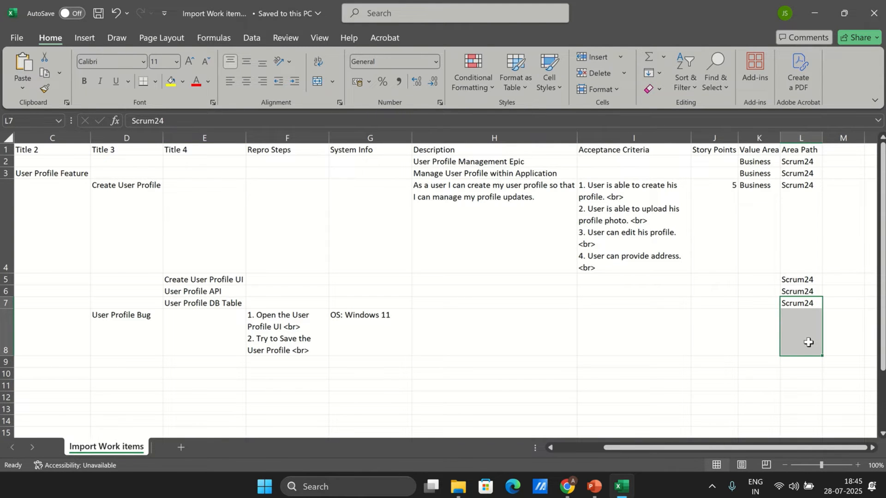
pyautogui.hotkey('ctrl', 'd')
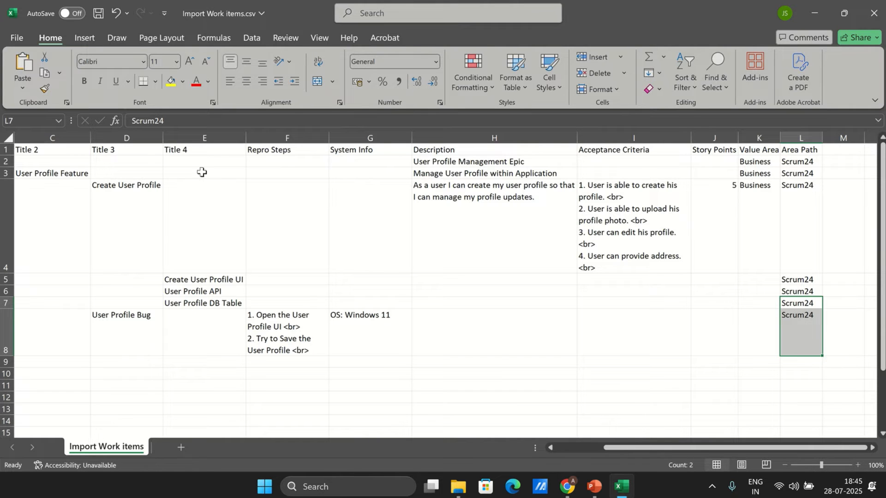
pyautogui.click(98, 12)
# Step: Return to the Azure DevOps work items list and delete all items from Test Bug through User Profile Management
pyautogui.hotkey('alt', 'Tab')
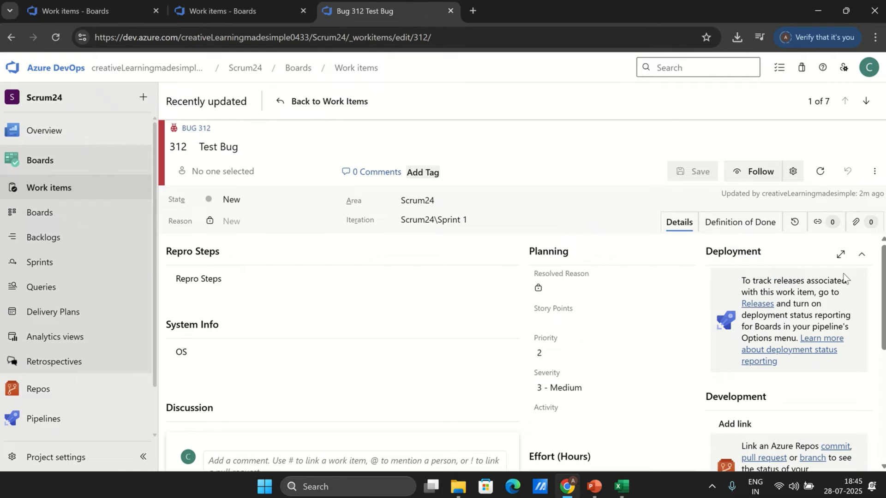
pyautogui.click(322, 101)
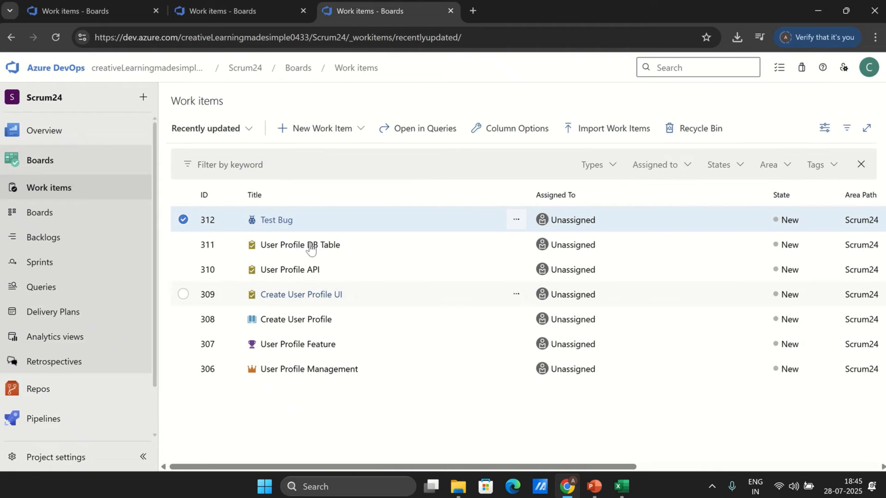
pyautogui.keyDown('shift'); pyautogui.click(190, 369); pyautogui.keyUp('shift')
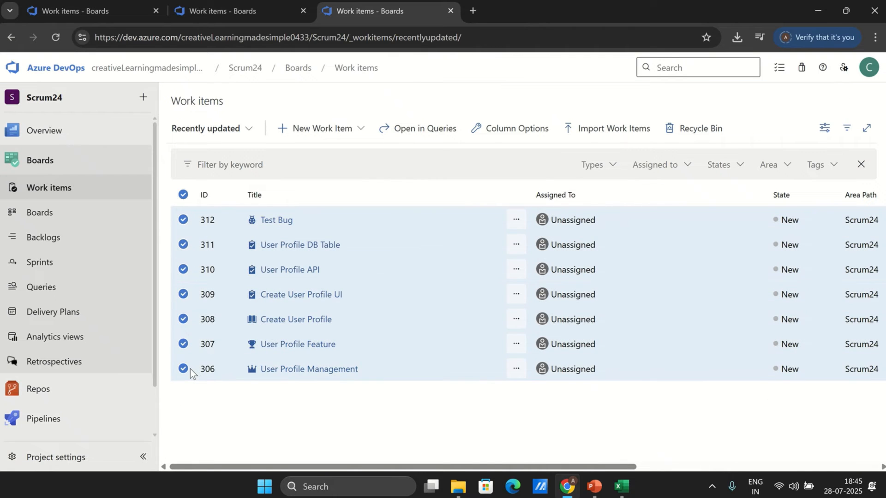
pyautogui.press('Delete')
pyautogui.click(559, 307)
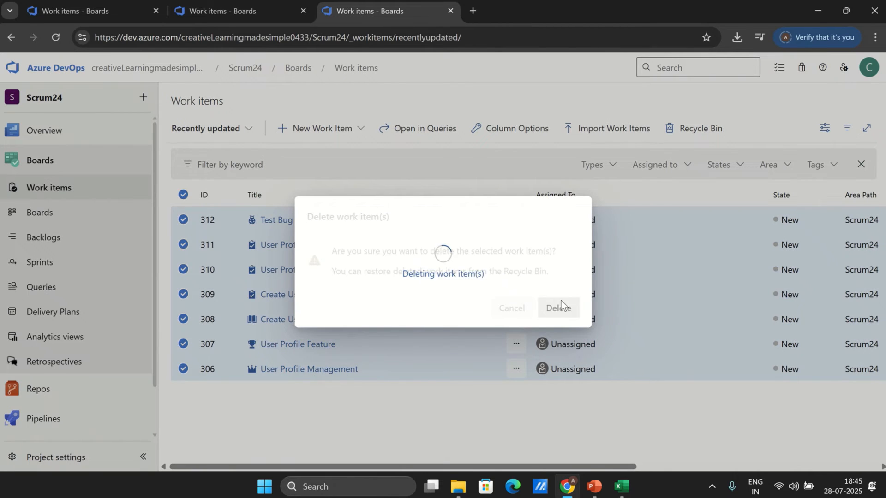
# Step: Import the work items from "Import Work items.csv" in Downloads and try to save them all to the project
pyautogui.click(607, 131)
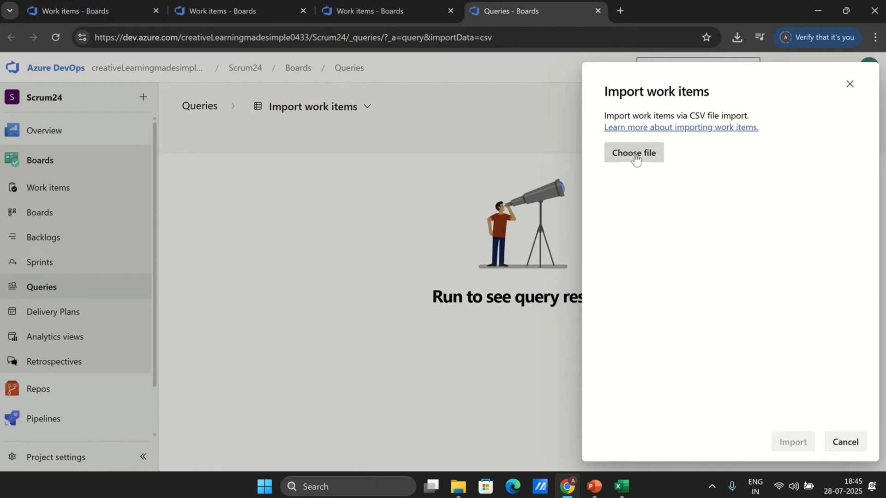
pyautogui.click(635, 158)
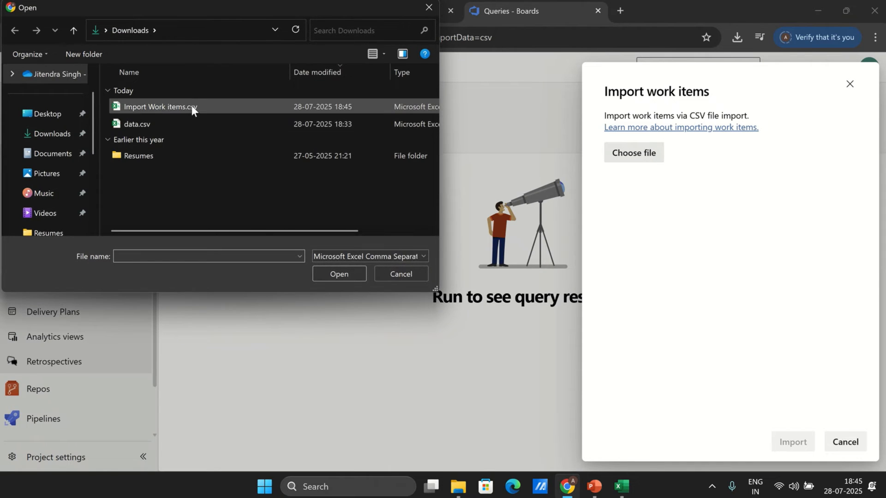
pyautogui.doubleClick(187, 105)
pyautogui.click(794, 442)
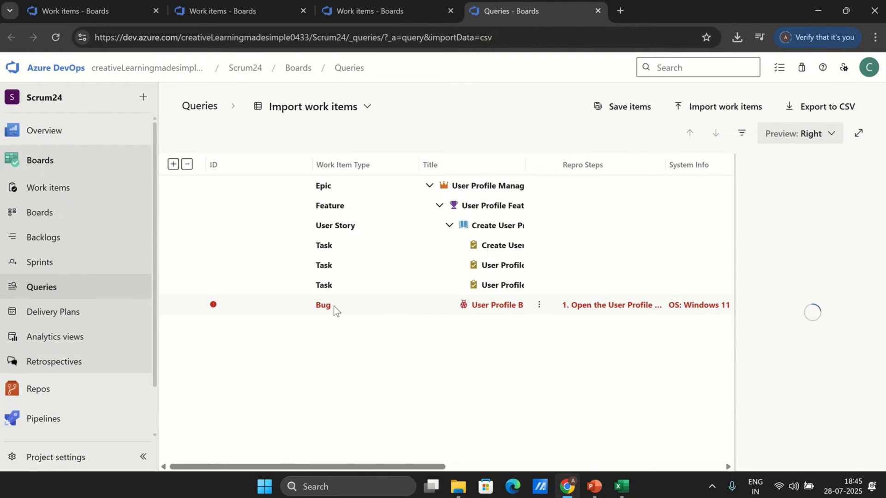
pyautogui.click(627, 107)
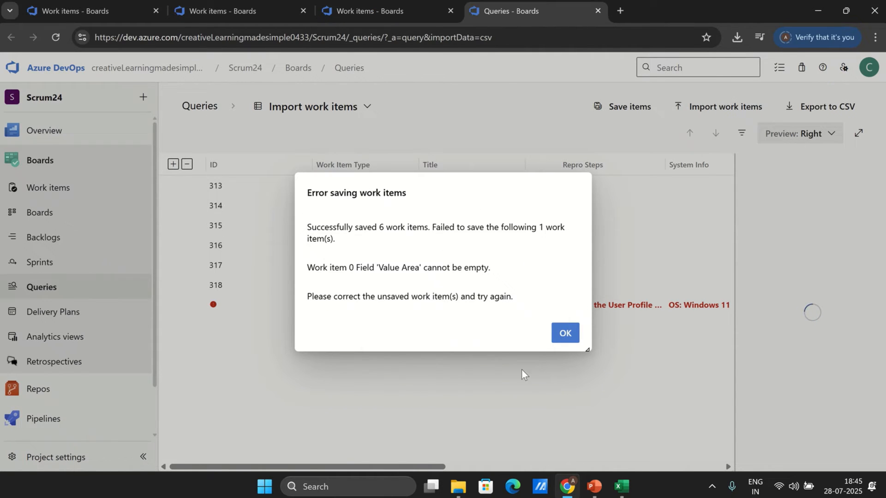
pyautogui.click(565, 332)
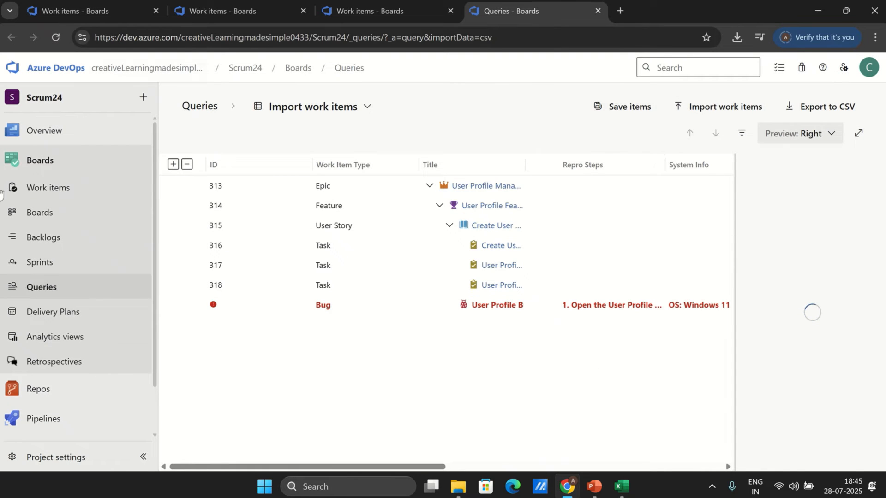
# Step: Return to the work items list and delete all items from User Profile DB Table through User Profile Management
pyautogui.click(64, 187)
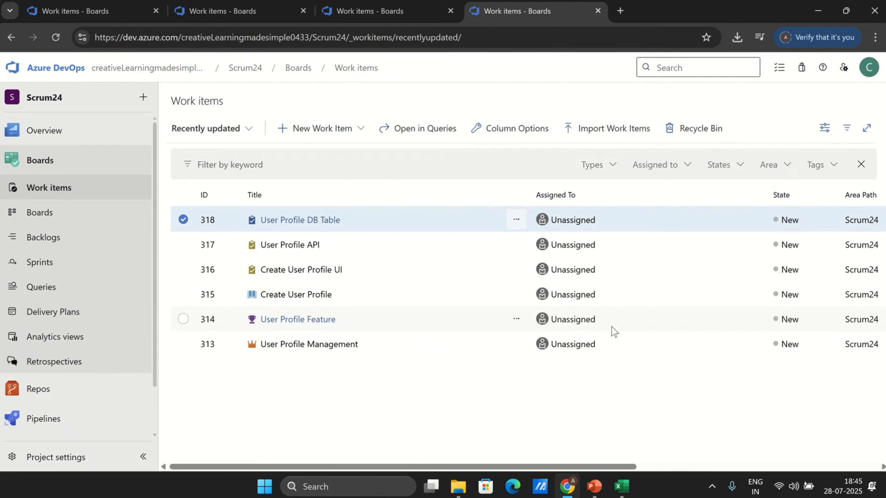
pyautogui.keyDown('shift'); pyautogui.click(185, 344); pyautogui.keyUp('shift')
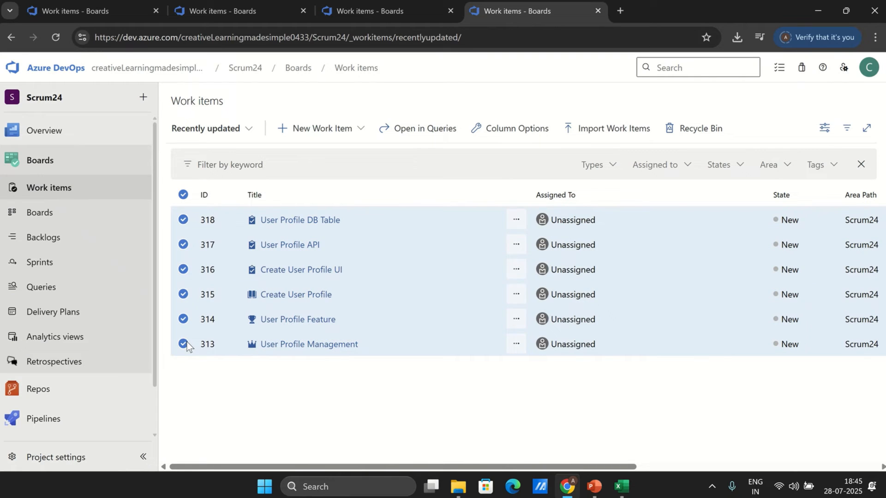
pyautogui.press('Delete')
pyautogui.click(563, 306)
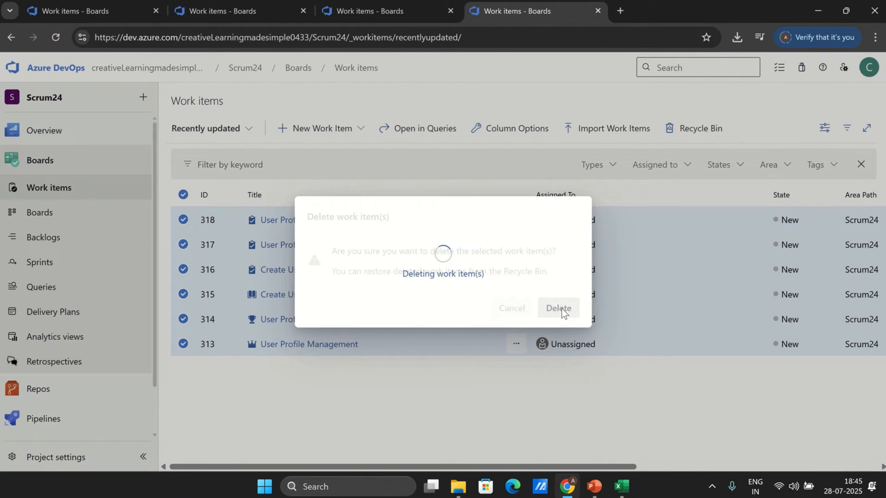
# Step: Open a new Bug work item form and examine which fields it offers
pyautogui.click(329, 127)
pyautogui.click(306, 154)
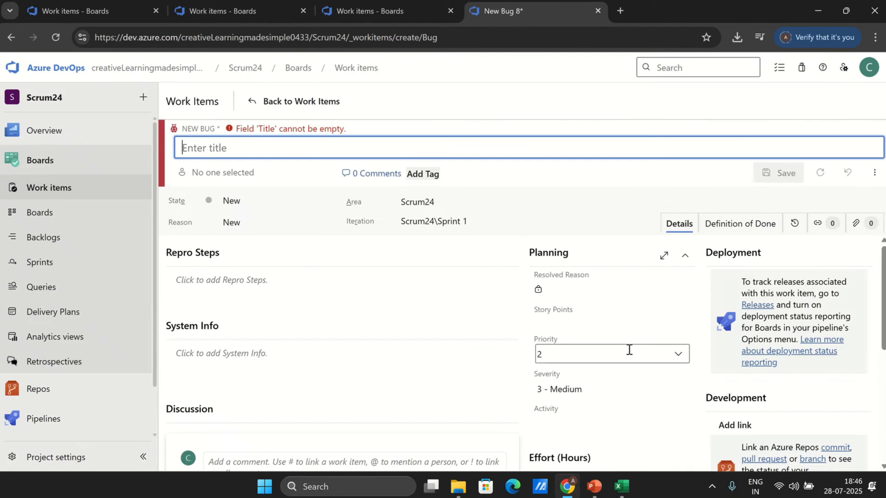
pyautogui.moveTo(884, 305); pyautogui.dragTo(884, 376)
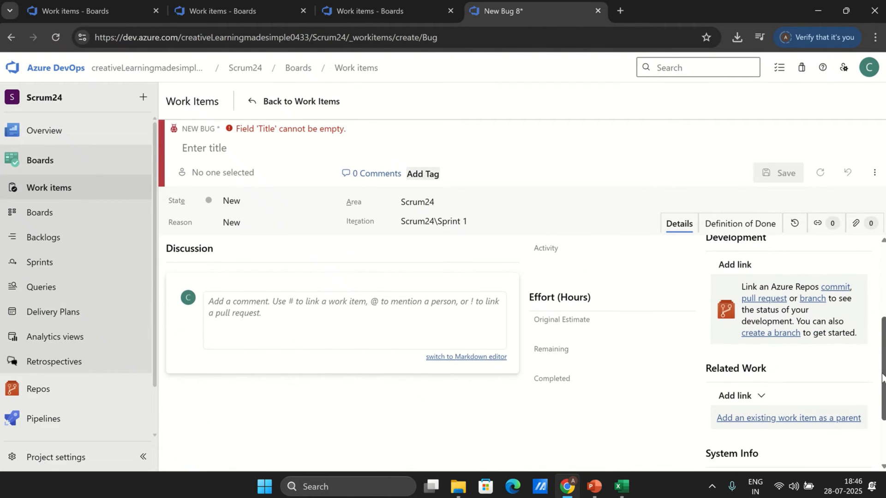
# Step: Switch to Excel, fill the Business value area down from the Epic row to the Bug row, and save the CSV file
pyautogui.hotkey('alt', 'Tab')
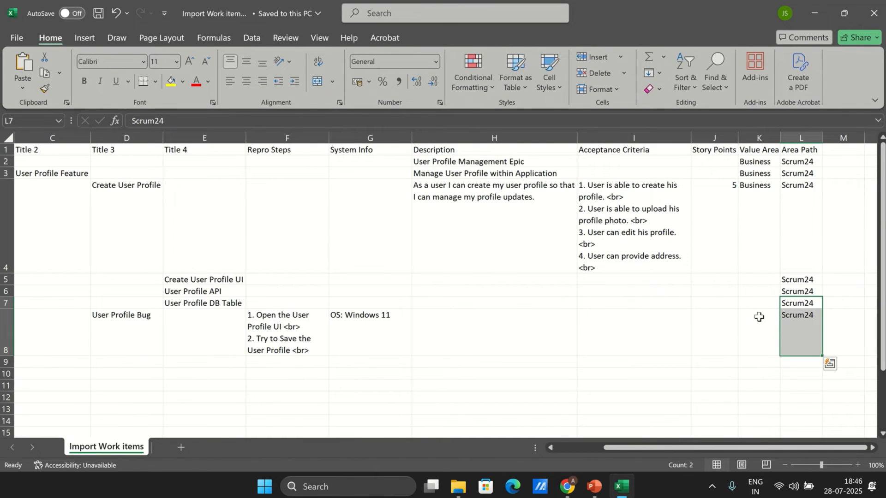
pyautogui.click(755, 336)
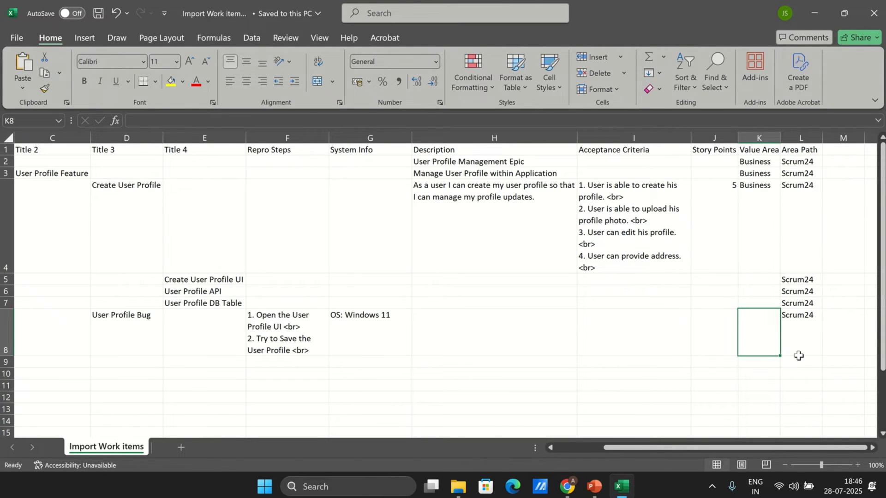
pyautogui.moveTo(767, 162); pyautogui.dragTo(763, 328)
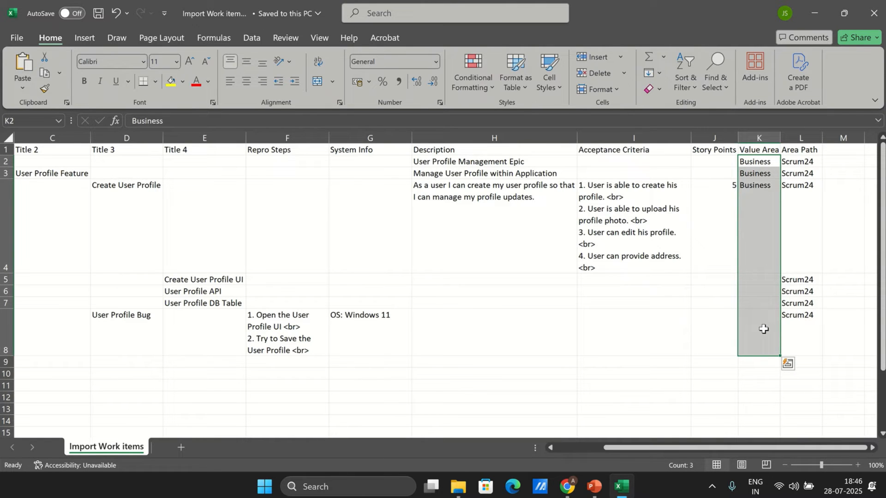
pyautogui.hotkey('ctrl', 'd')
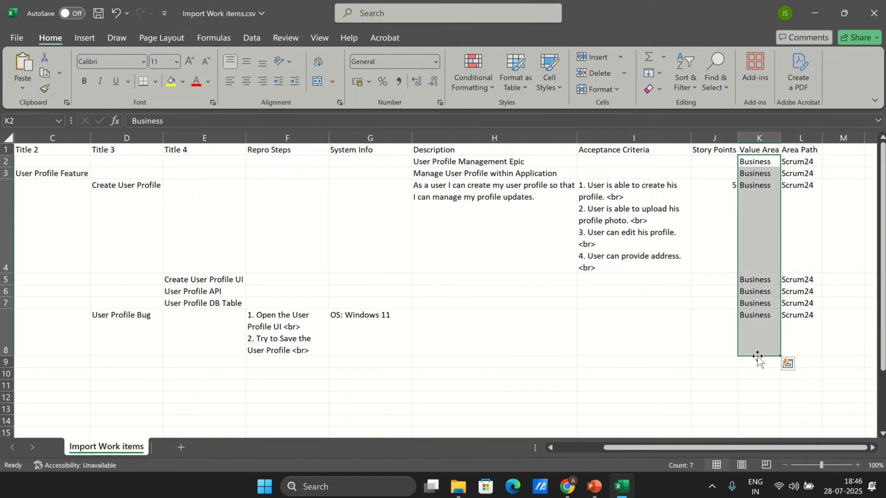
pyautogui.click(99, 13)
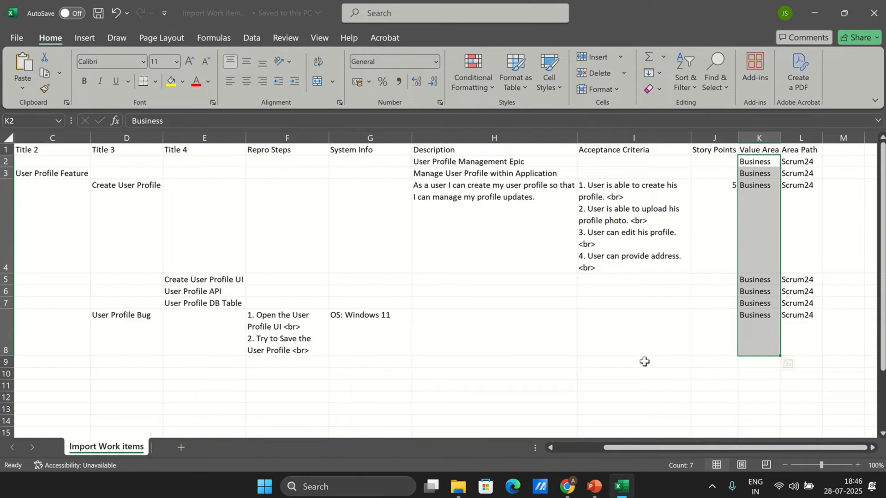
# Step: Switch back to Azure DevOps and leave the new bug form, discarding its unsaved changes
pyautogui.hotkey('alt', 'Tab')
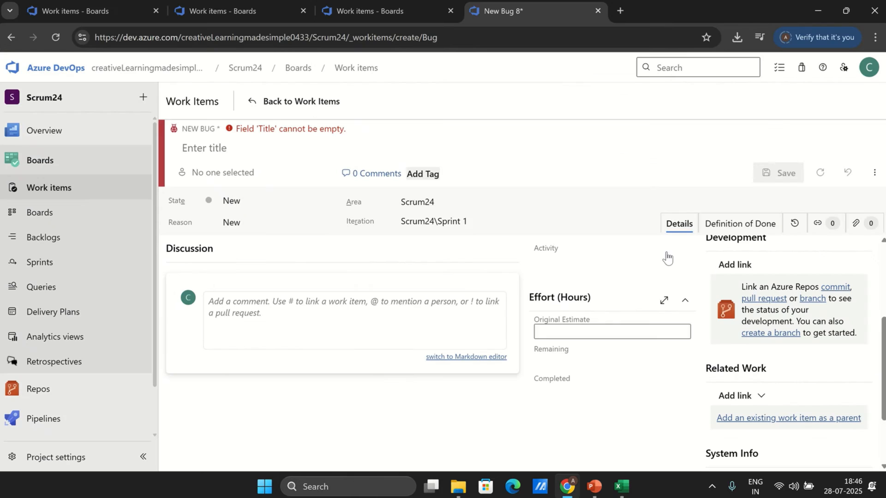
pyautogui.click(252, 101)
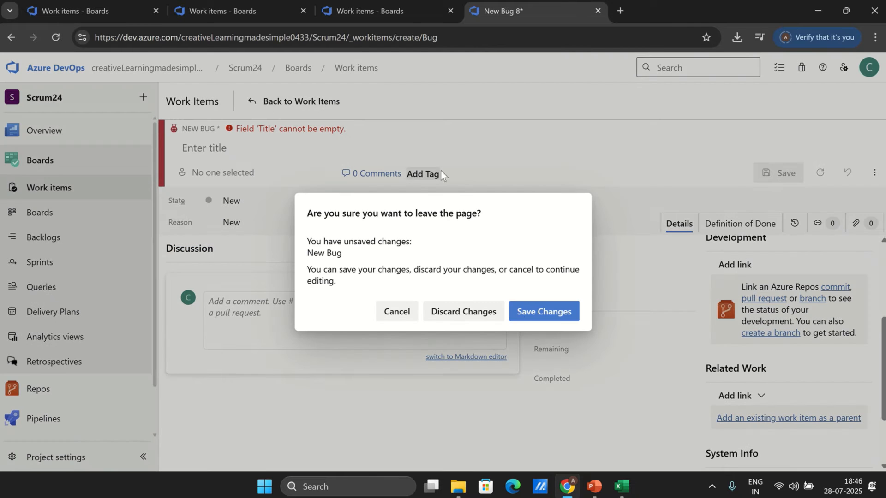
pyautogui.click(479, 310)
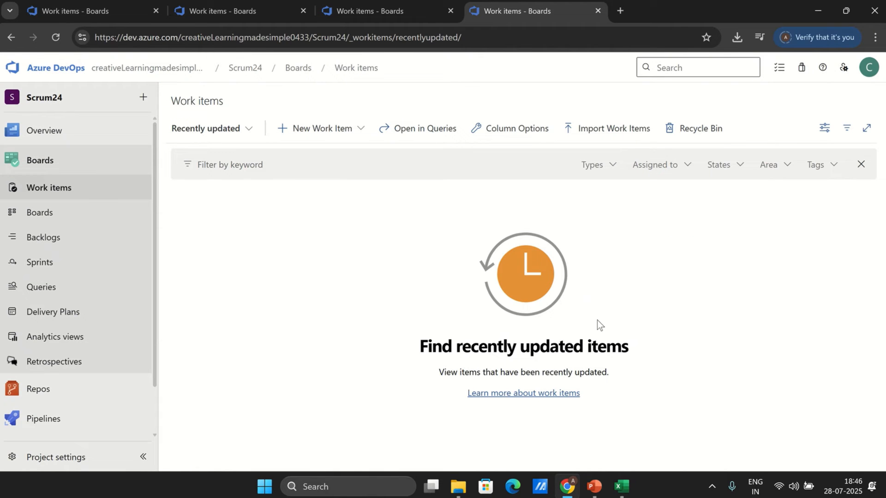
# Step: Import the work items from "Import Work items.csv" in Downloads and save them all to the project
pyautogui.click(600, 125)
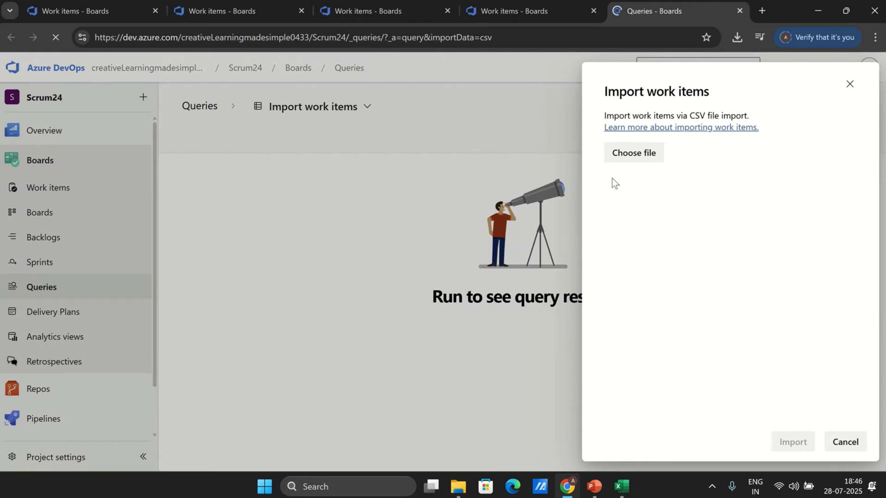
pyautogui.click(650, 154)
pyautogui.doubleClick(189, 109)
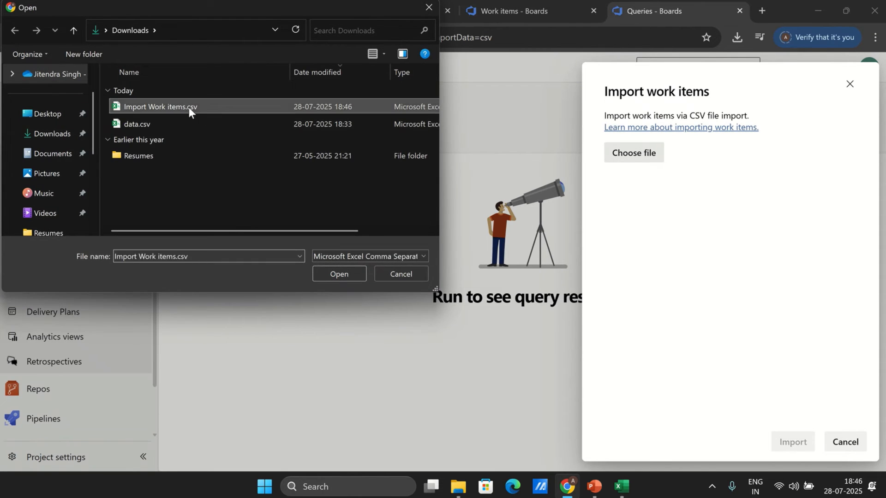
pyautogui.click(794, 443)
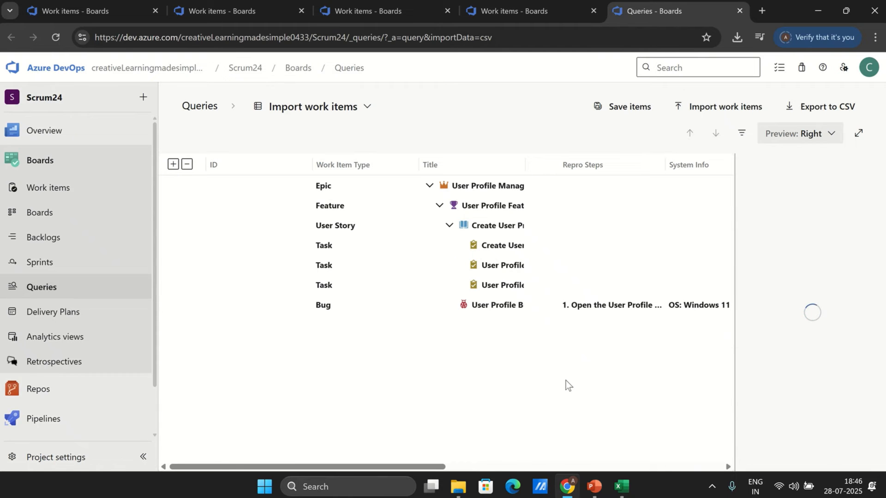
pyautogui.click(631, 107)
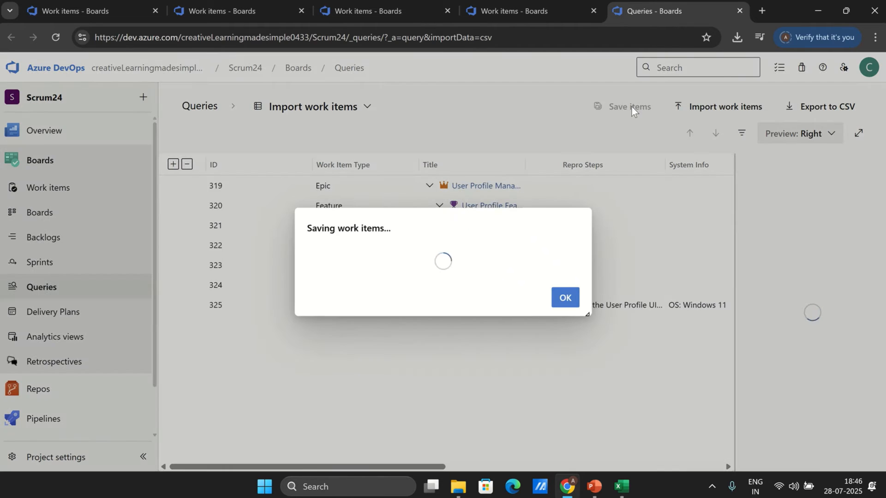
pyautogui.click(569, 299)
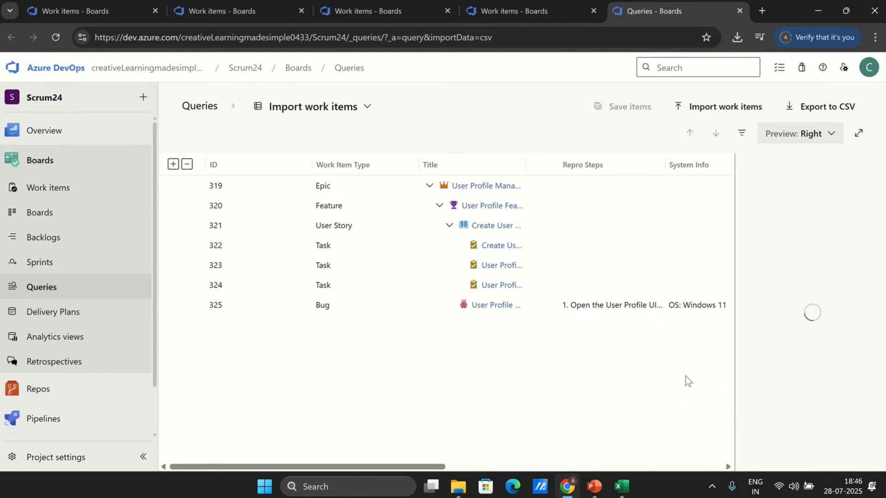
# Step: Open User Profile Bug from the work items list and examine its repro steps, system info and related work
pyautogui.click(66, 196)
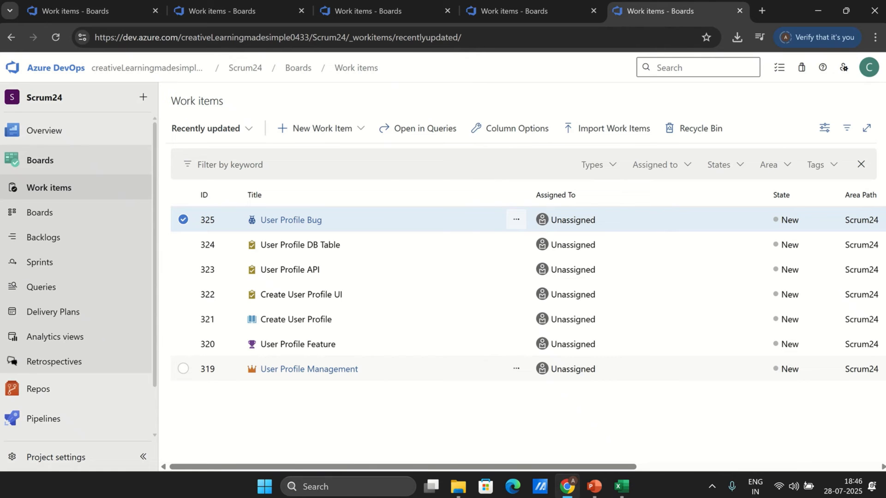
pyautogui.click(293, 221)
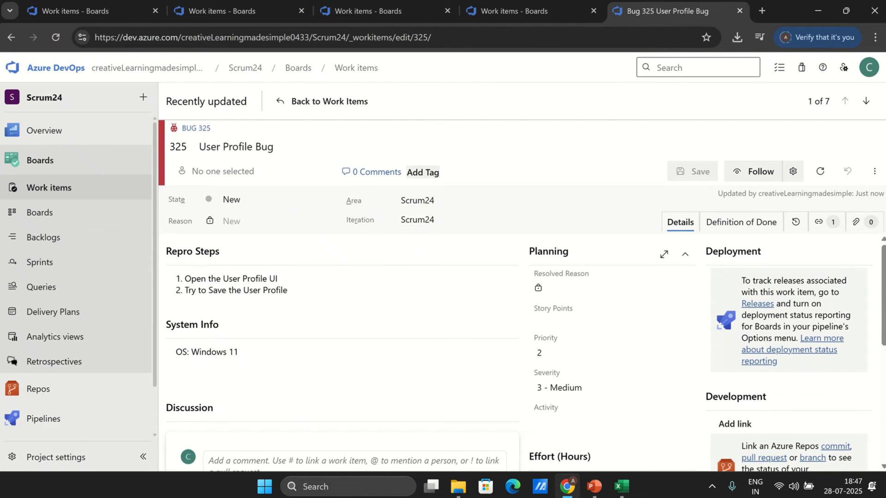
pyautogui.scroll(-2, 884, 324)
pyautogui.scroll(-3, 883, 323)
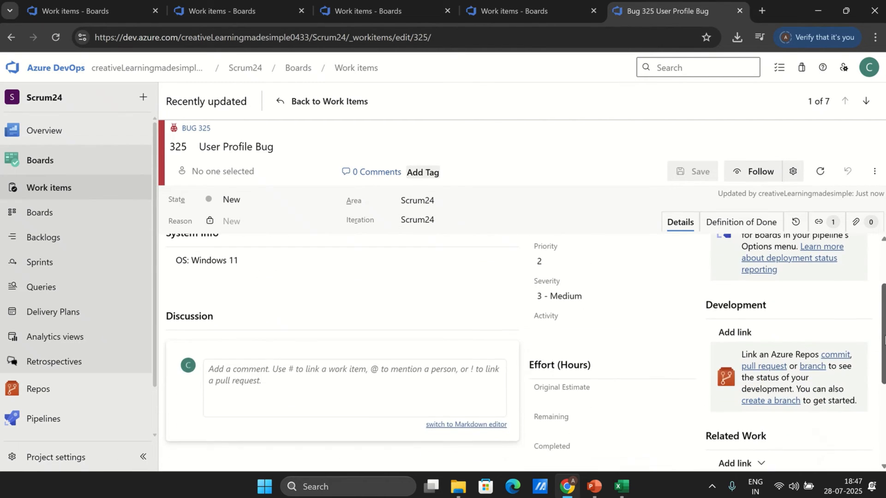
pyautogui.scroll(4, 883, 318)
pyautogui.moveTo(884, 318); pyautogui.dragTo(875, 406)
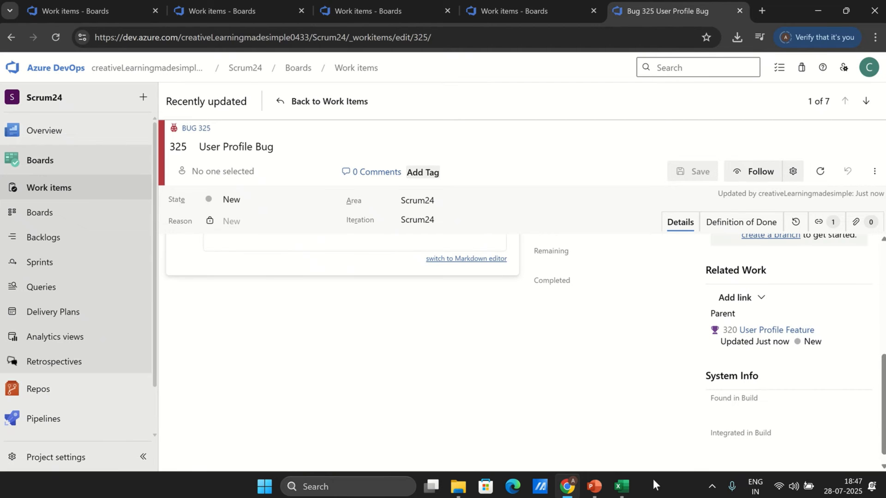
# Step: Switch to Excel, move the User Profile Bug title from the Title 3 column to Title 1, and save the CSV file
pyautogui.click(622, 487)
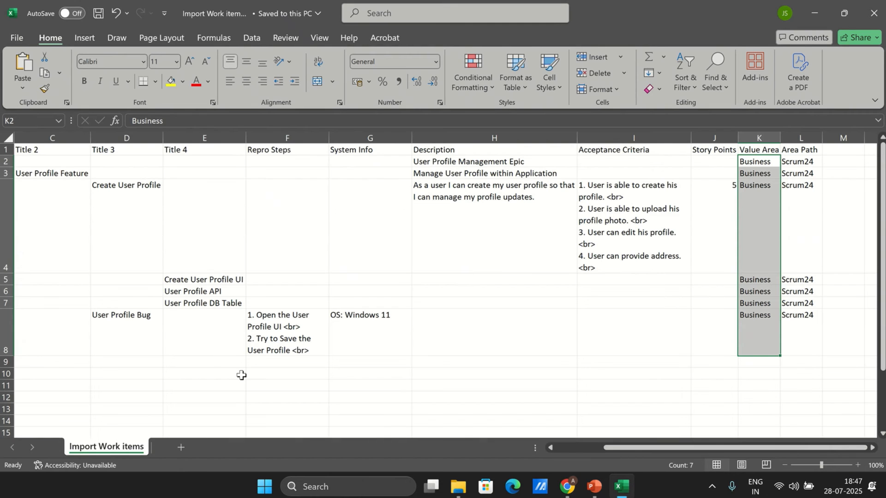
pyautogui.moveTo(721, 446); pyautogui.dragTo(673, 447)
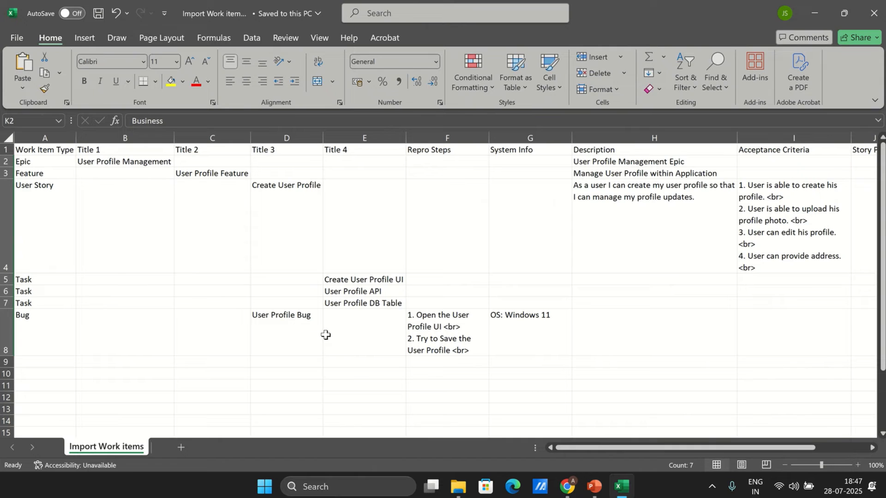
pyautogui.click(287, 334)
pyautogui.moveTo(296, 198); pyautogui.dragTo(288, 325)
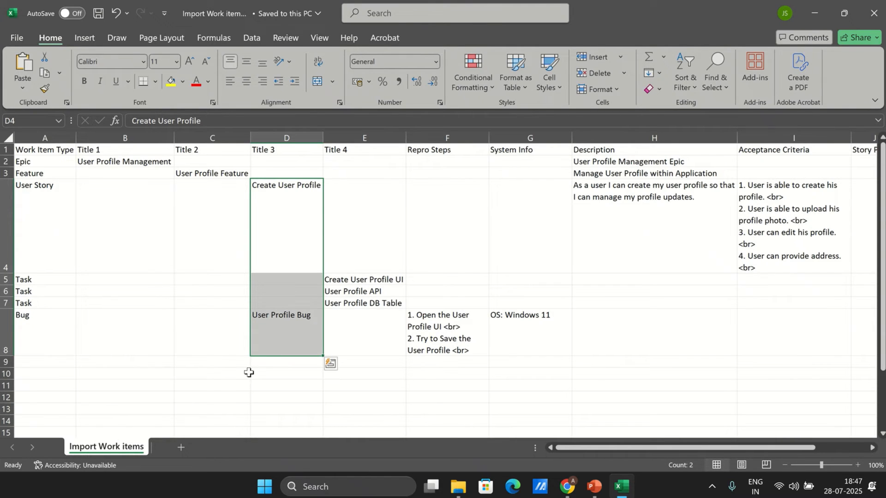
pyautogui.click(293, 336)
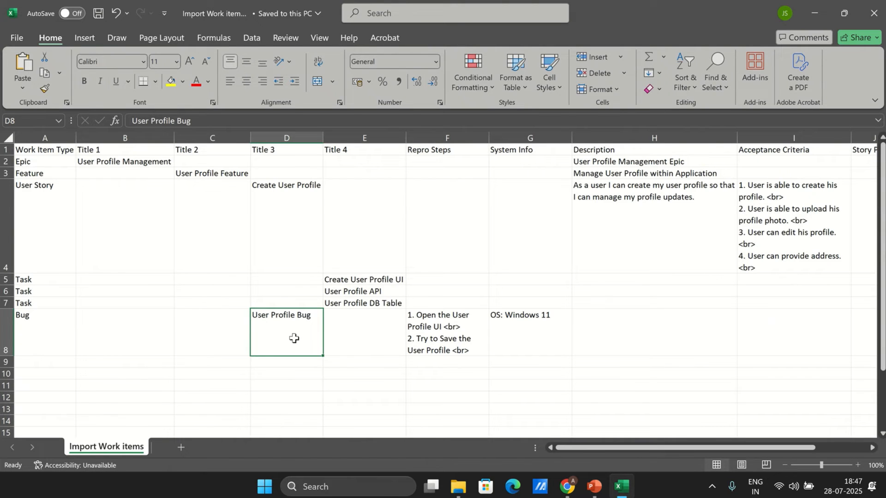
pyautogui.hotkey('ctrl', 'x')
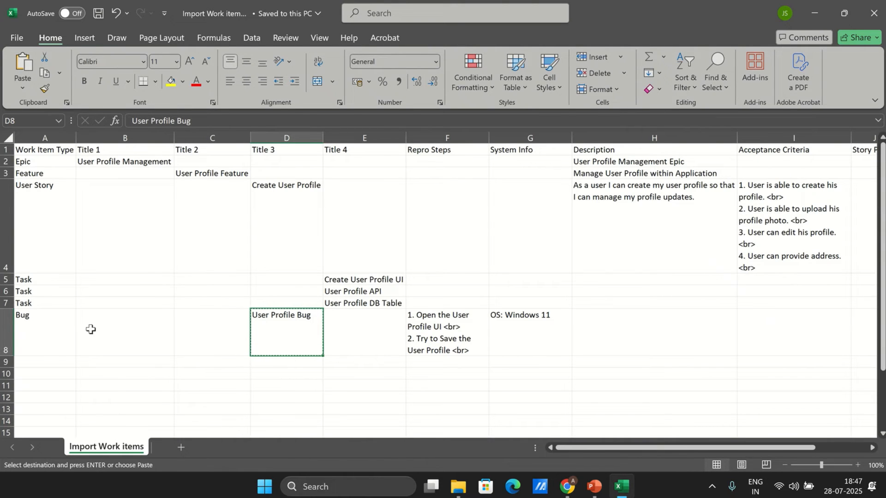
pyautogui.click(110, 331)
pyautogui.hotkey('ctrl', 'v')
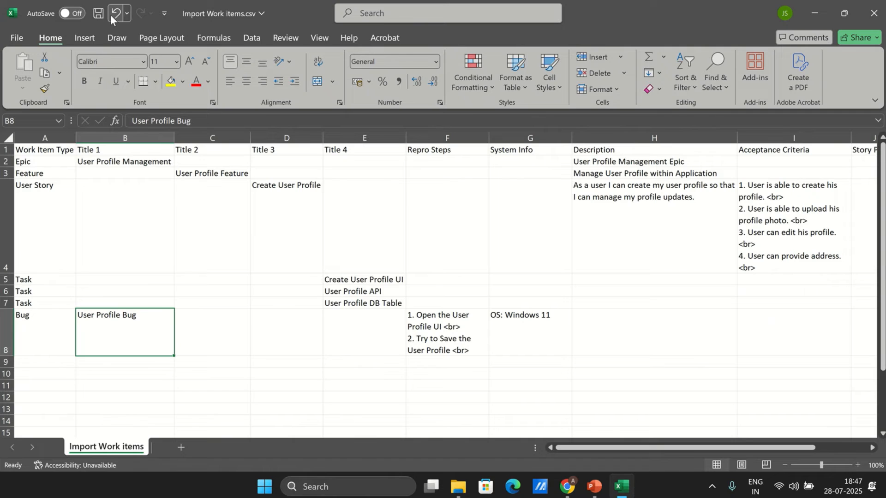
pyautogui.hotkey('ctrl', 's')
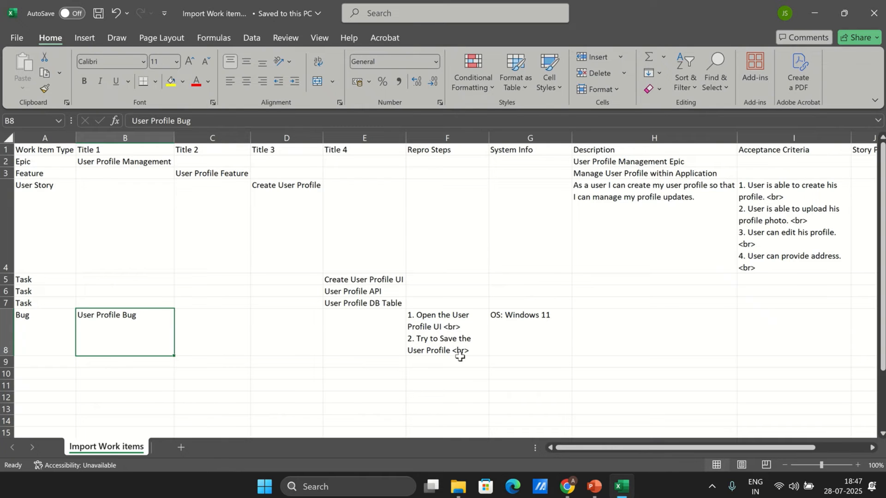
# Step: Return to the Azure DevOps work items list and delete all items from User Profile Bug through User Profile Management
pyautogui.hotkey('alt', 'Tab')
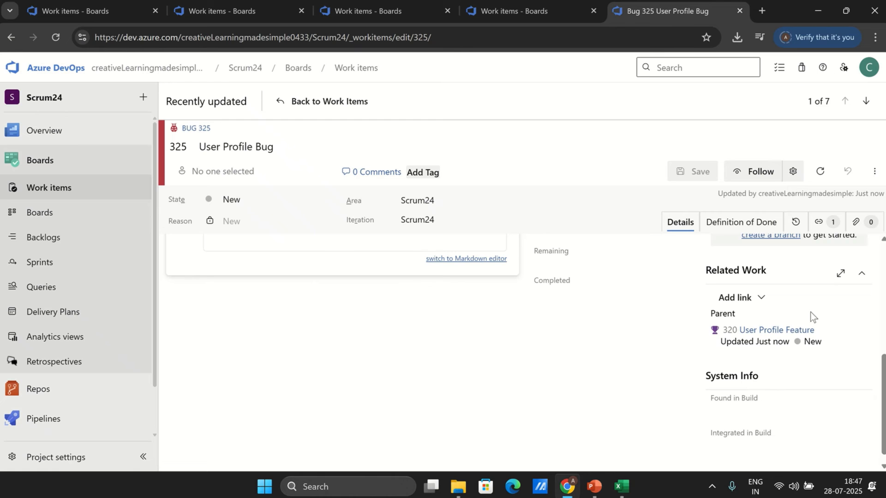
pyautogui.click(341, 102)
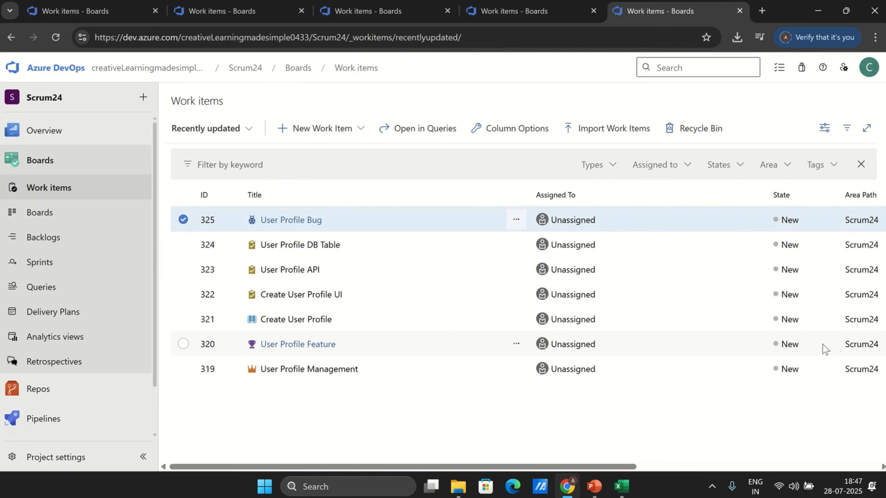
pyautogui.keyDown('shift'); pyautogui.click(183, 369); pyautogui.keyUp('shift')
pyautogui.rightClick(183, 369)
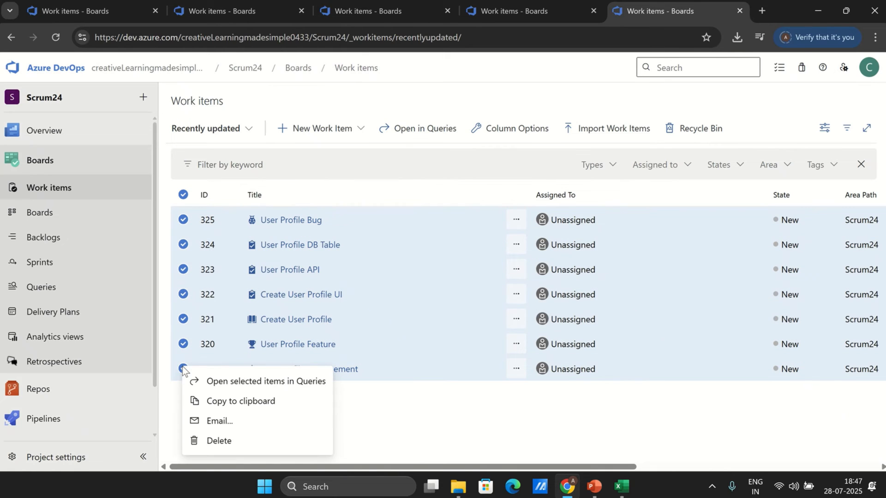
pyautogui.click(228, 440)
pyautogui.click(572, 309)
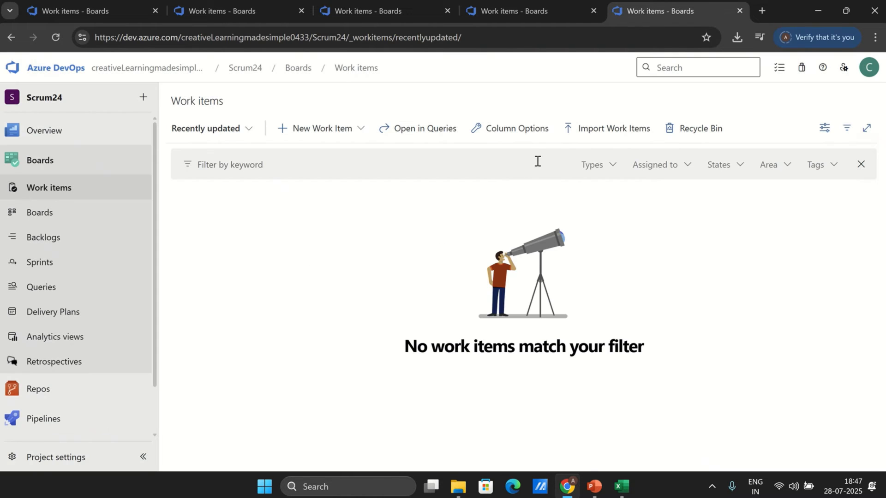
# Step: Import the corrected "Import Work items.csv" from Downloads, save all its work items to the project and dismiss the save confirmation
pyautogui.click(603, 130)
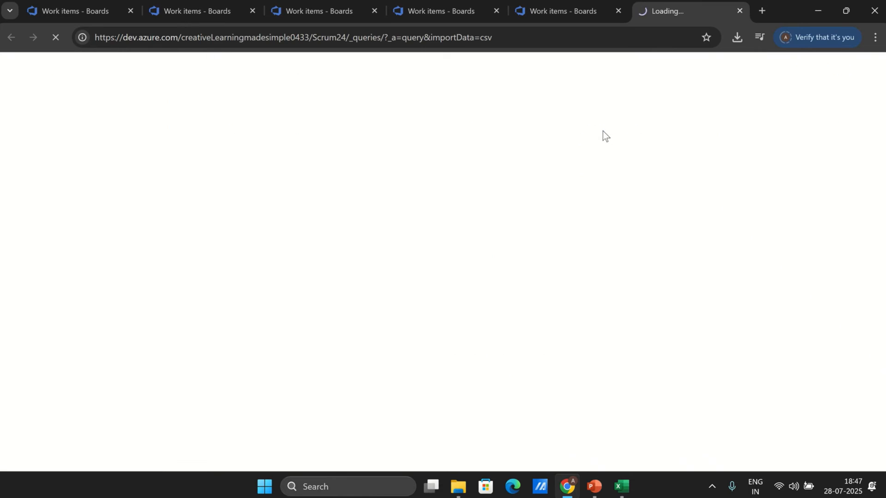
pyautogui.click(631, 153)
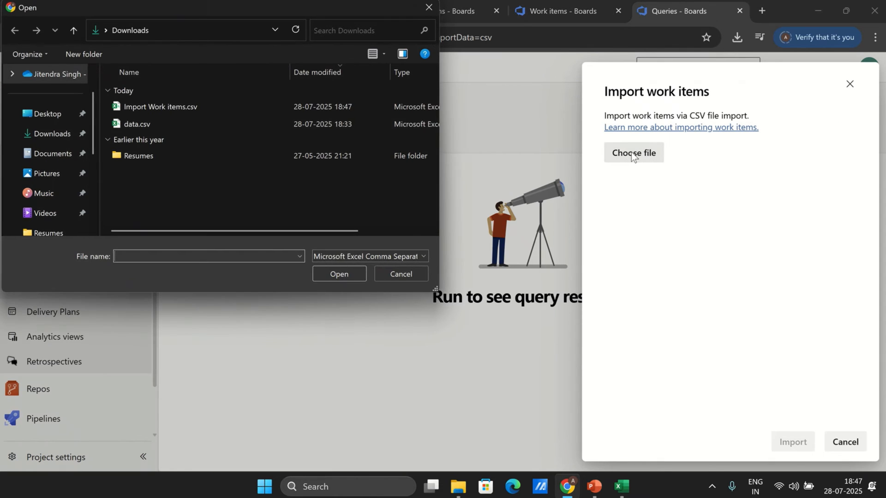
pyautogui.doubleClick(187, 107)
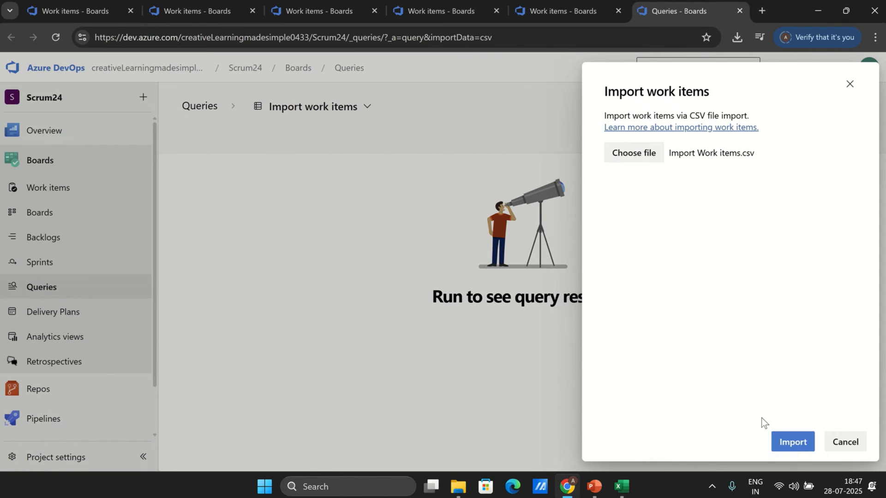
pyautogui.click(791, 443)
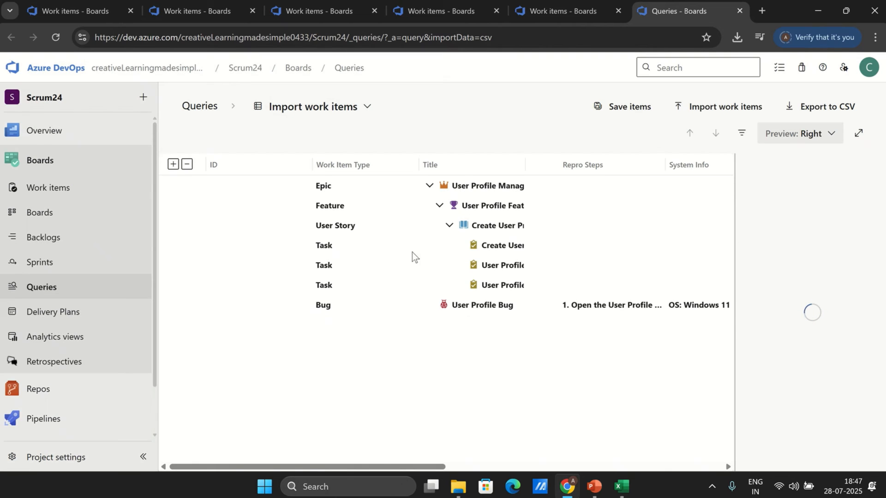
pyautogui.click(631, 105)
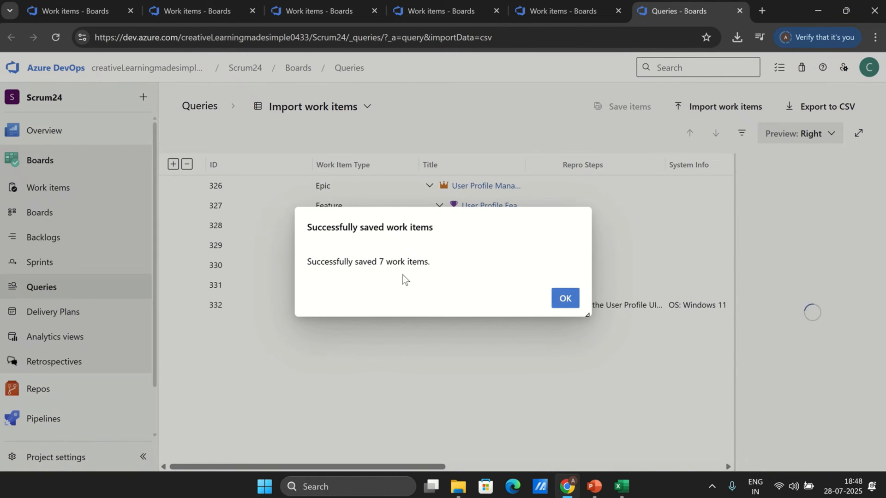
pyautogui.click(622, 486)
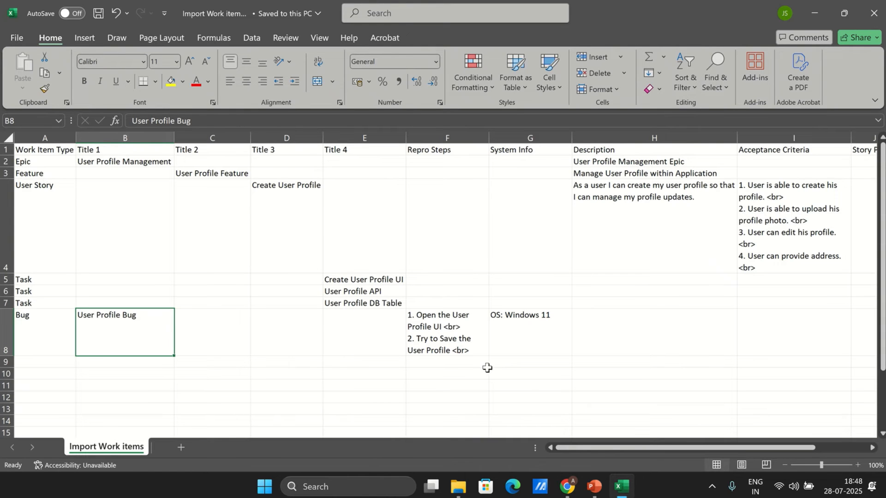
pyautogui.hotkey('alt', 'Tab')
pyautogui.click(564, 299)
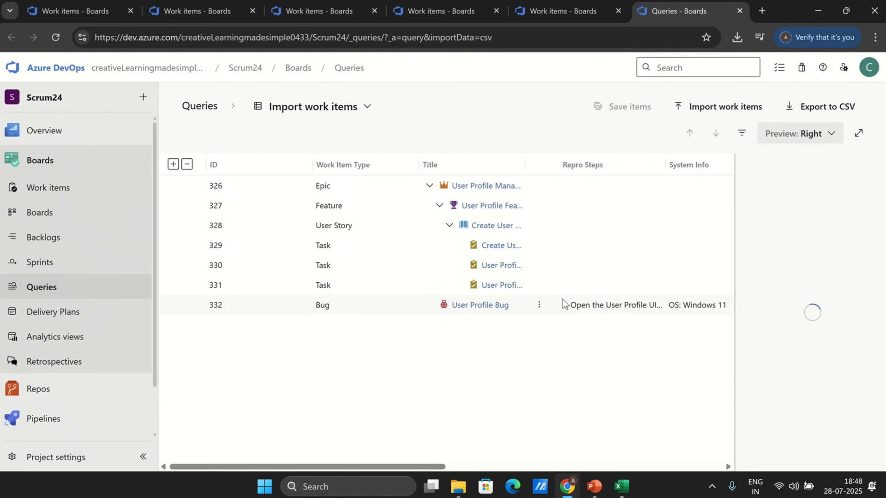
# Step: Open User Profile Bug from the work items list, examine its repro steps and system info, and return to the list
pyautogui.click(65, 187)
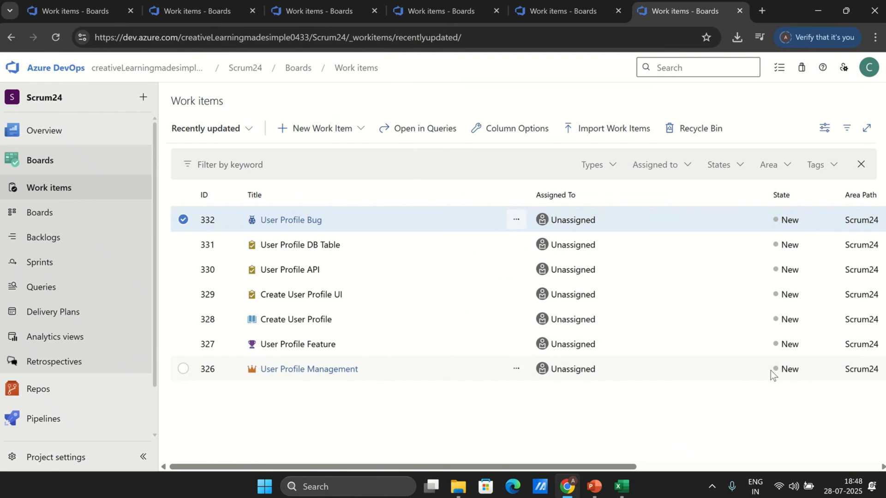
pyautogui.click(289, 221)
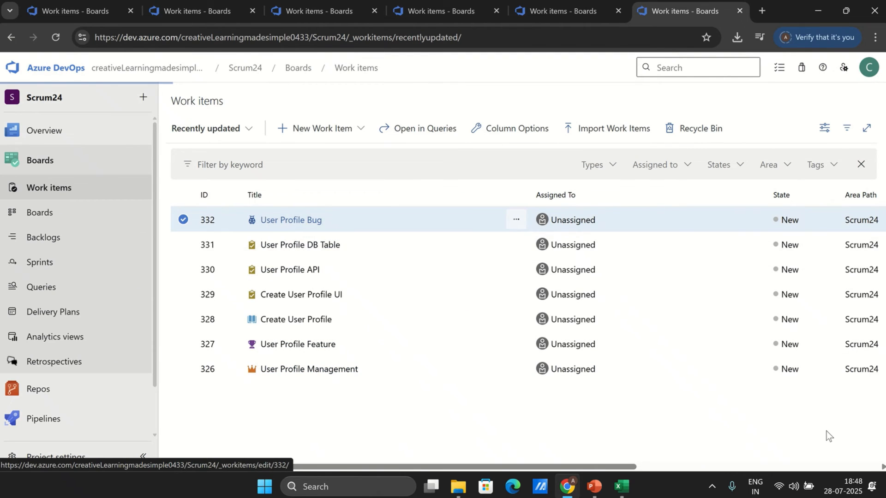
pyautogui.moveTo(884, 315); pyautogui.dragTo(884, 273)
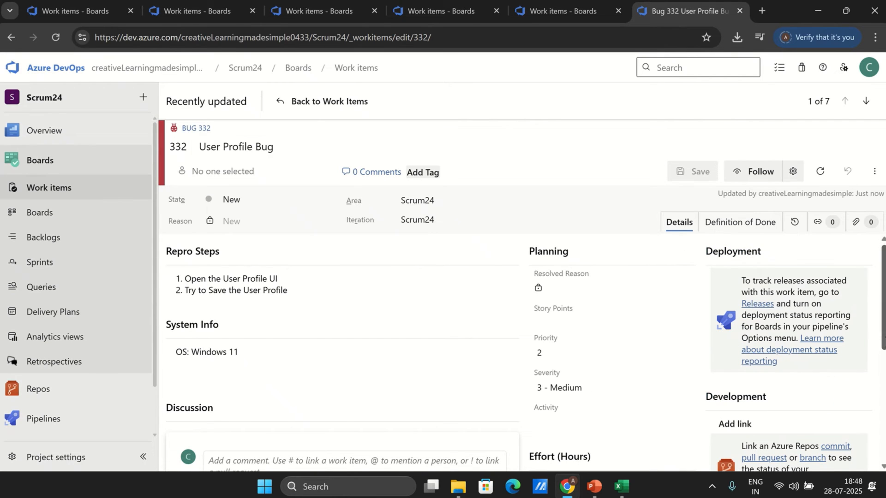
pyautogui.moveTo(884, 318)
pyautogui.mouseDown()
pyautogui.moveTo(883, 428)
pyautogui.moveTo(883, 319)
pyautogui.mouseUp()
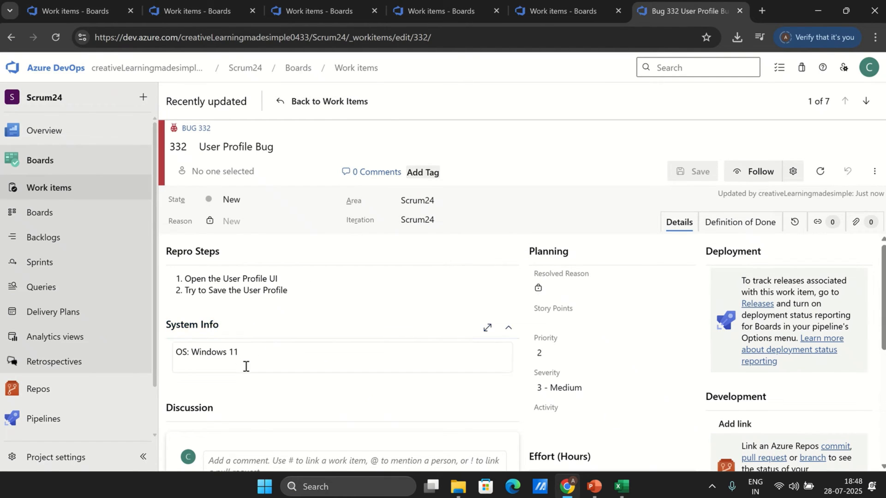
pyautogui.click(325, 106)
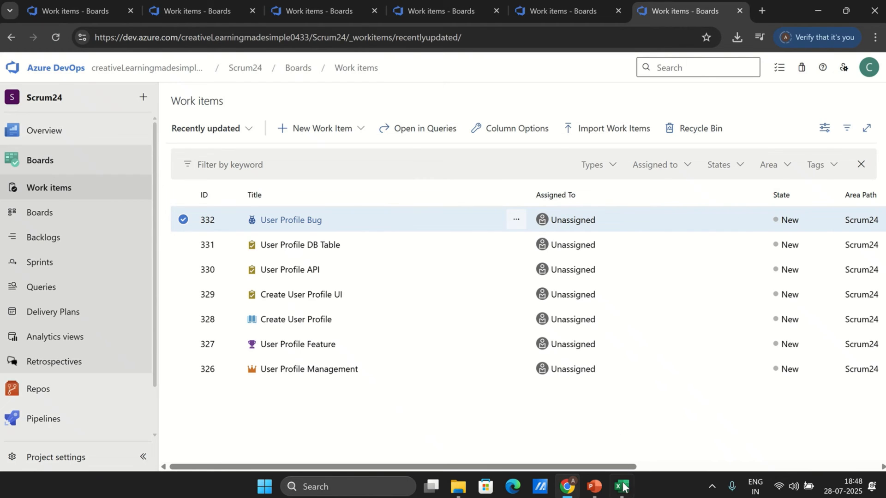
# Step: Switch to Excel, review the title hierarchy, the bug's repro steps and system info, and the remaining columns, and save the CSV file
pyautogui.moveTo(622, 488)
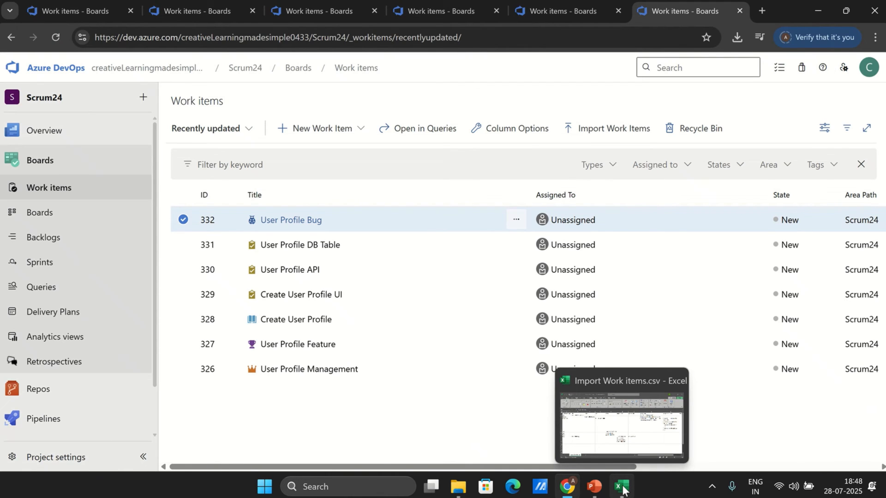
pyautogui.click(622, 423)
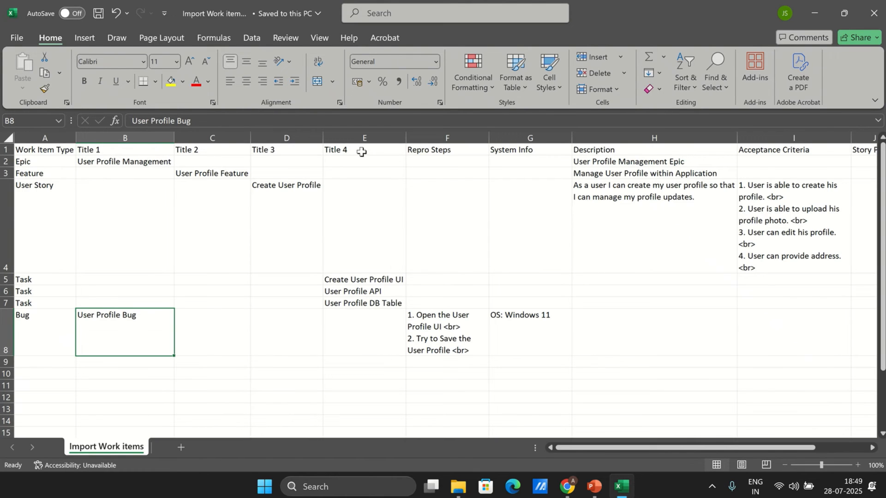
pyautogui.click(99, 163)
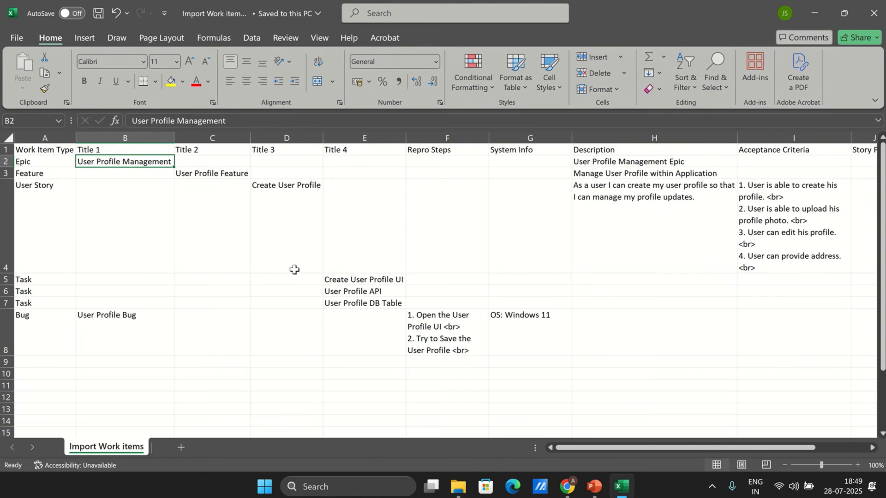
pyautogui.click(220, 174)
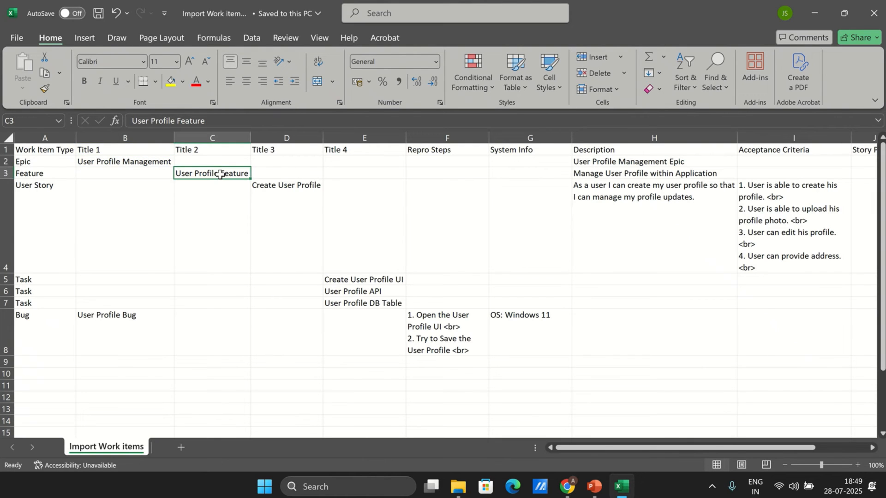
pyautogui.click(295, 196)
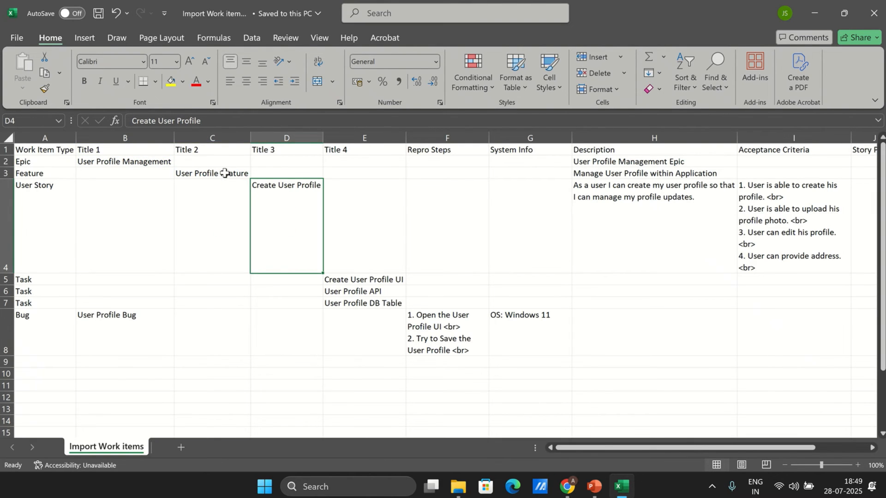
pyautogui.moveTo(365, 280); pyautogui.dragTo(363, 307)
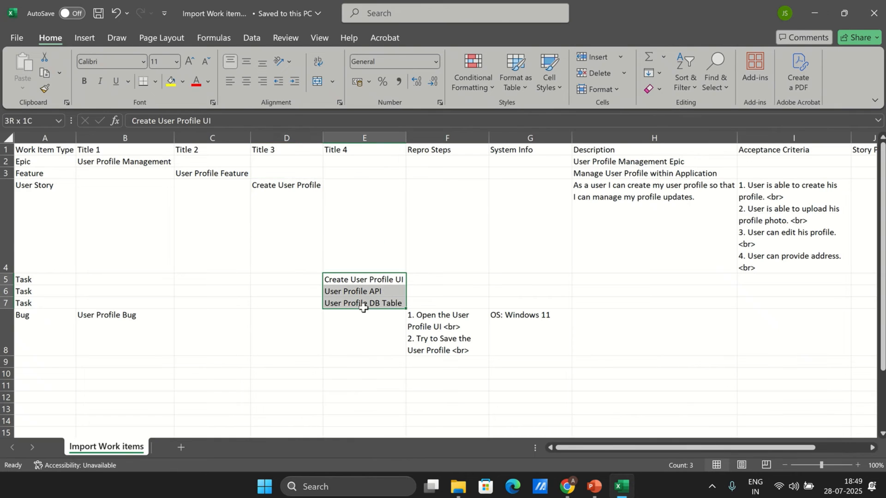
pyautogui.click(285, 198)
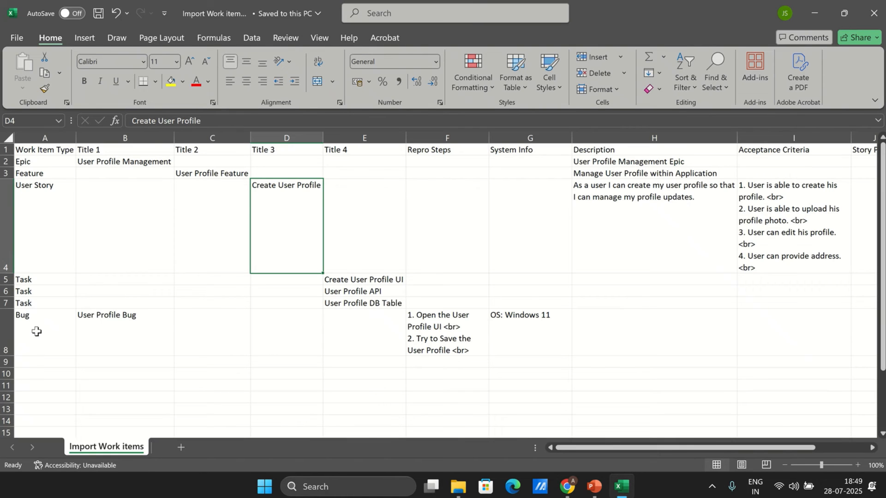
pyautogui.click(132, 335)
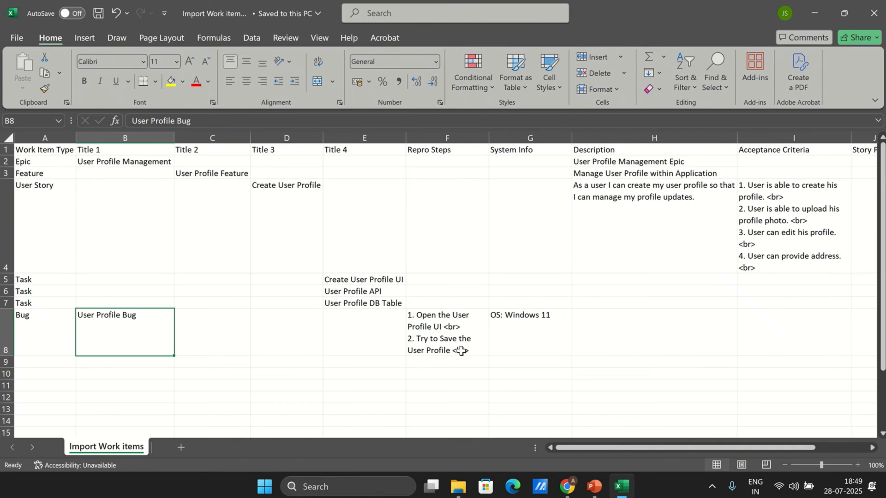
pyautogui.click(468, 331)
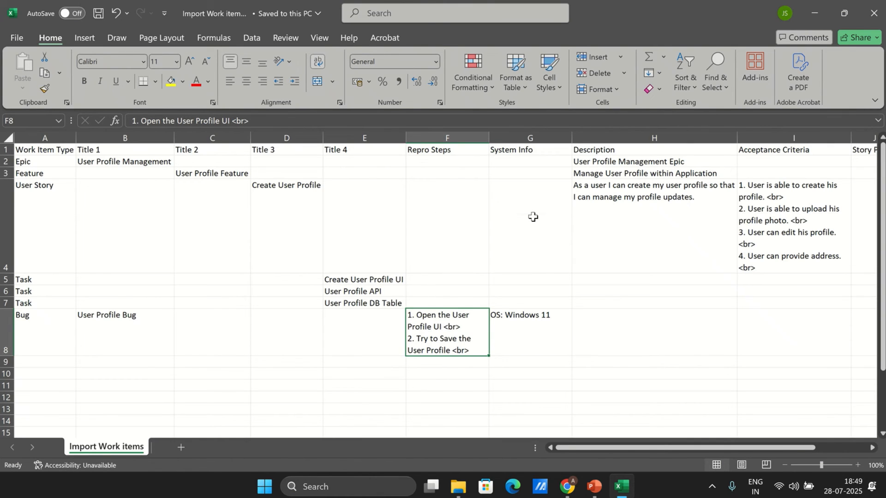
pyautogui.click(525, 330)
pyautogui.moveTo(605, 447); pyautogui.dragTo(652, 446)
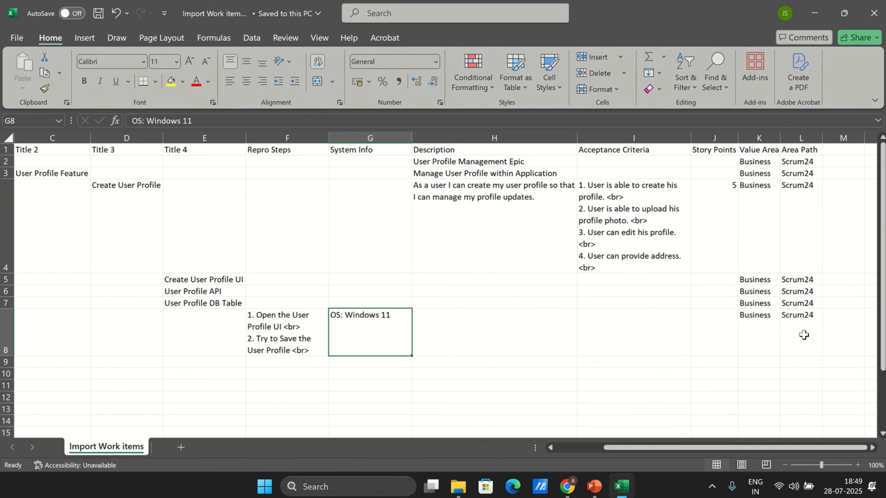
pyautogui.click(100, 12)
pyautogui.moveTo(480, 4)
pyautogui.click(398, 25)
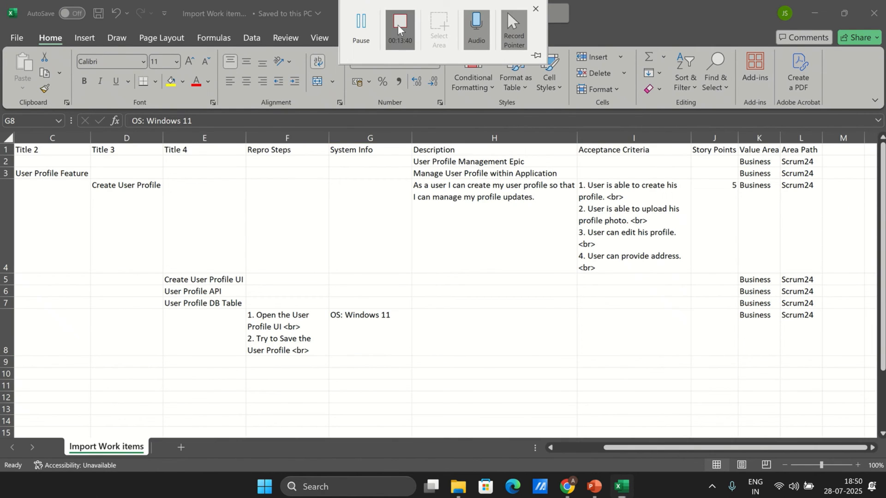